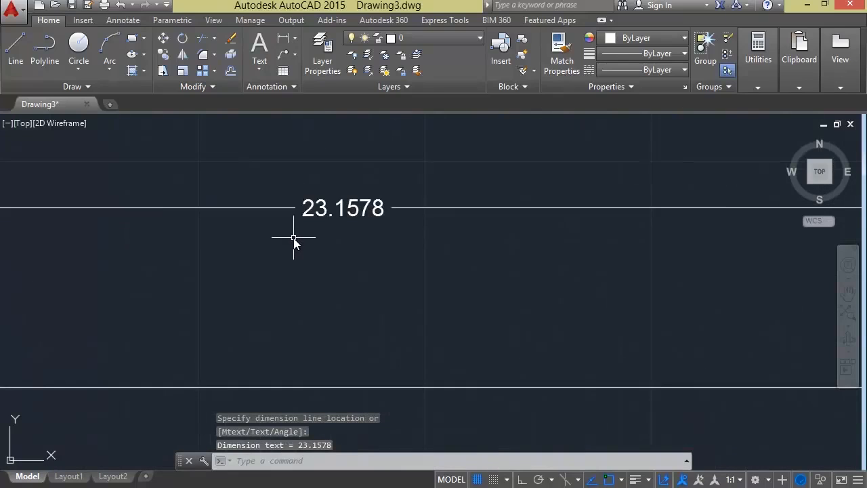
# Set the drawing's length units to Engineering with a precision of 0'-0.0"
pyautogui.scroll(-5, 294, 237)
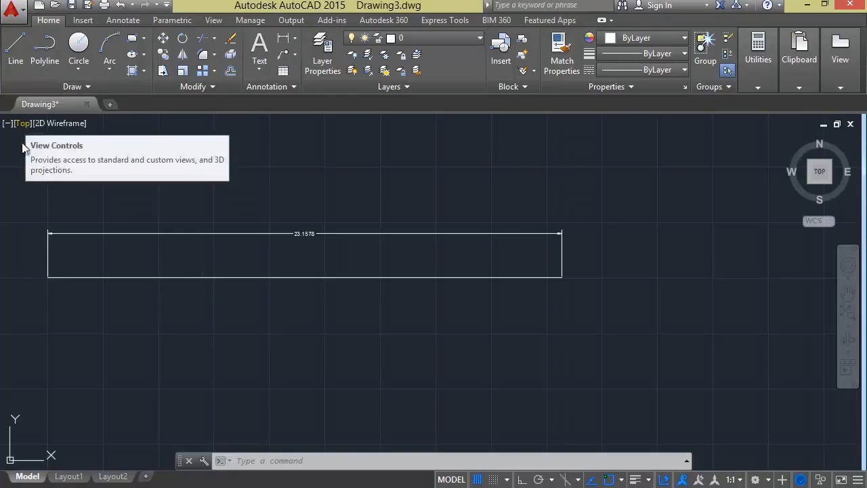
pyautogui.write('un')
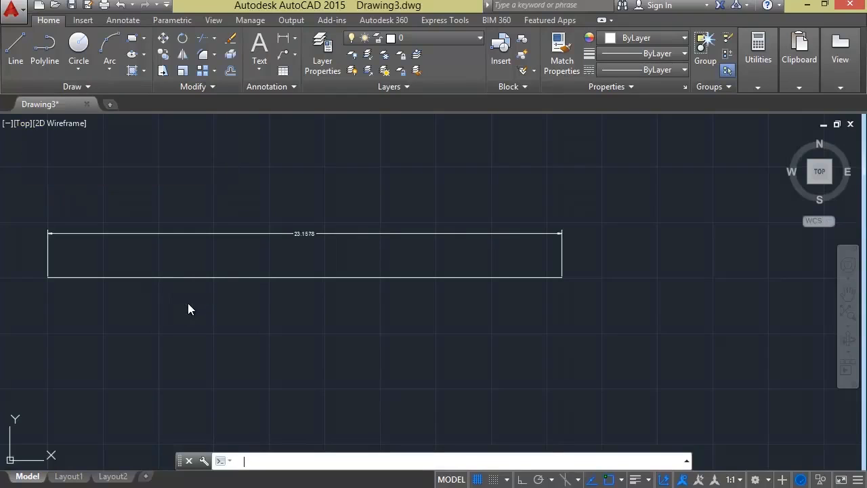
pyautogui.press('Return')
pyautogui.click(298, 157)
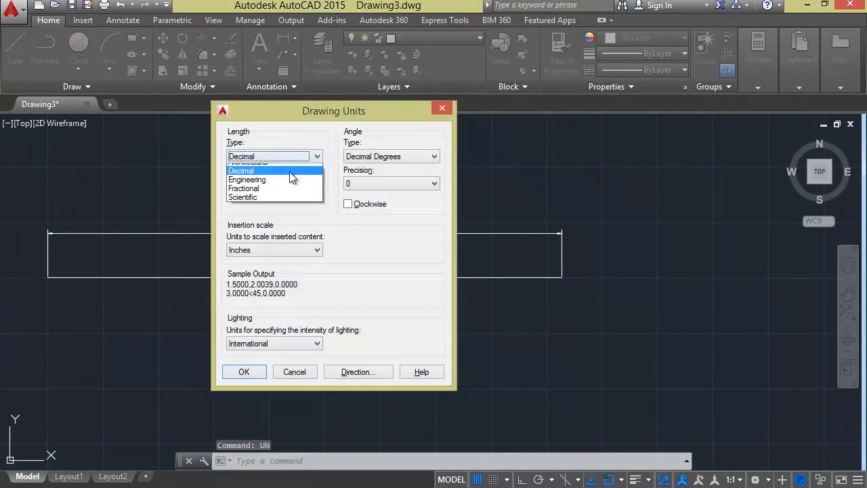
pyautogui.click(269, 187)
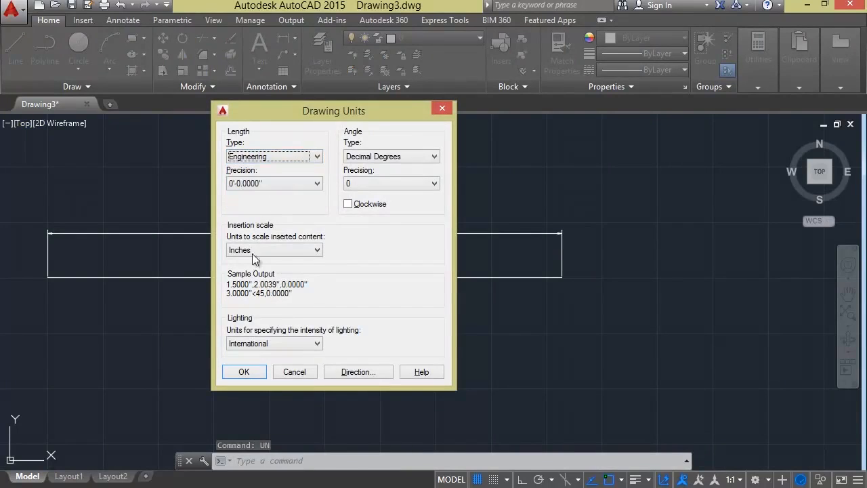
pyautogui.click(284, 185)
pyautogui.click(256, 205)
pyautogui.click(242, 371)
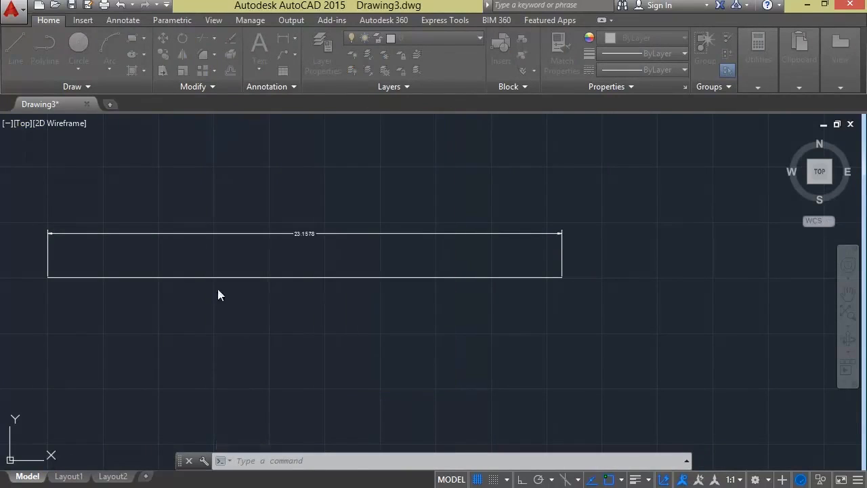
# Modify the Standard dimension style's primary units to Engineering format with 0'-0.0" precision
pyautogui.write('dims')
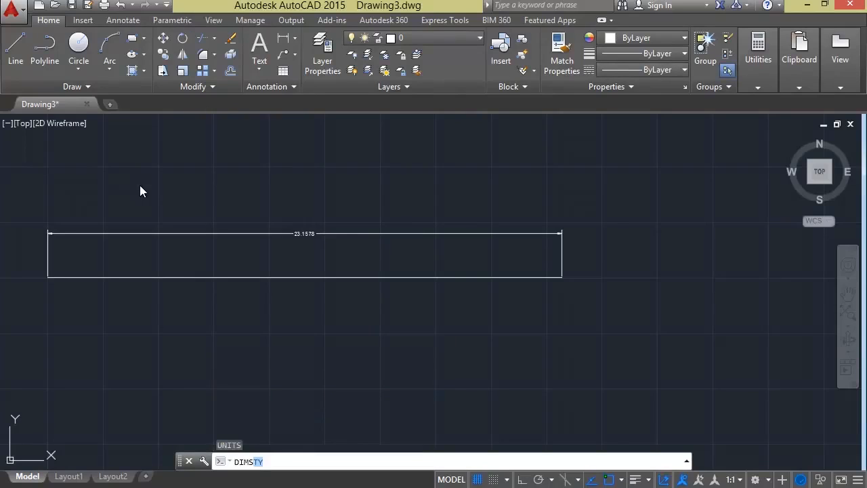
pyautogui.press('Return')
pyautogui.click(589, 219)
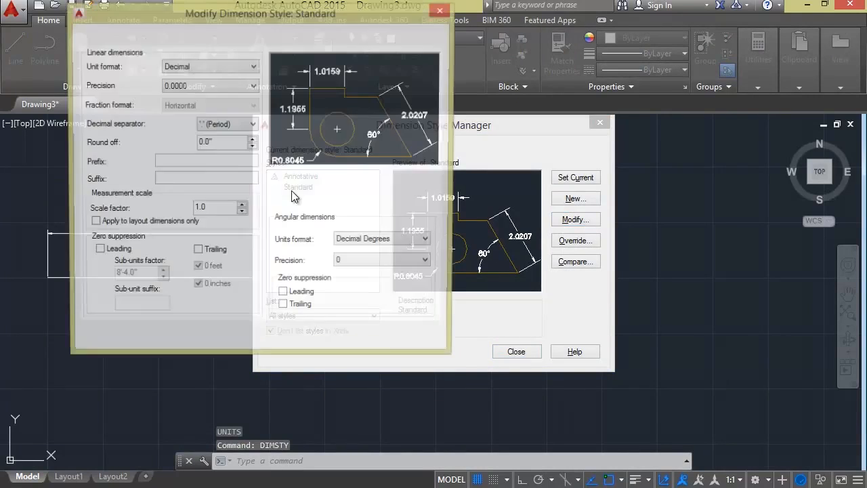
pyautogui.click(195, 66)
pyautogui.click(185, 95)
pyautogui.click(185, 86)
pyautogui.click(189, 107)
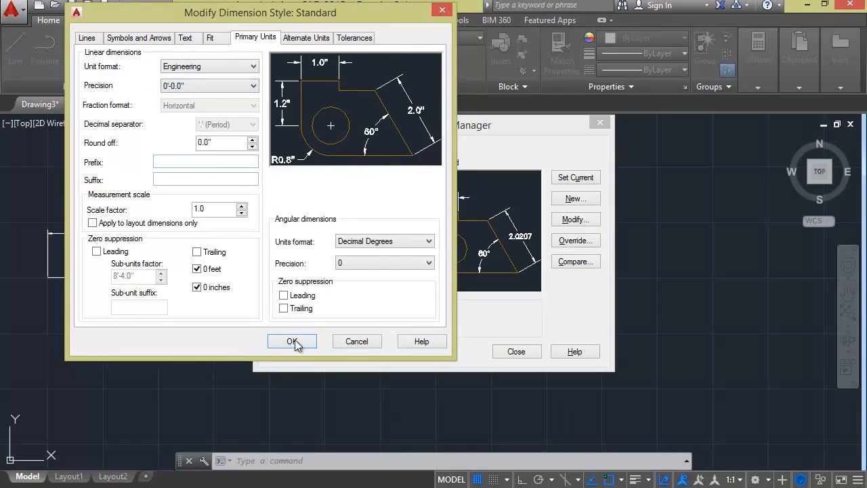
pyautogui.click(294, 342)
pyautogui.click(528, 351)
pyautogui.scroll(4, 296, 237)
pyautogui.scroll(-4, 316, 232)
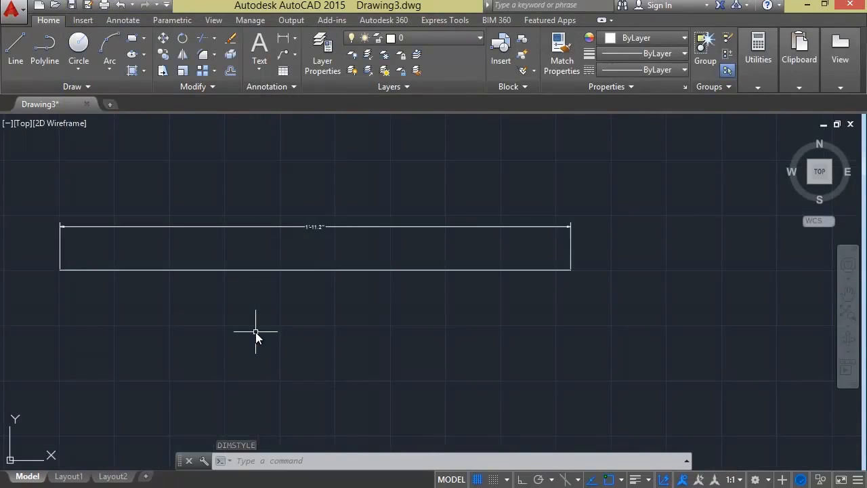
# Set the overall dimension scale (DIMSCALE) to 6"
pyautogui.write('dimscale')
pyautogui.press('Return')
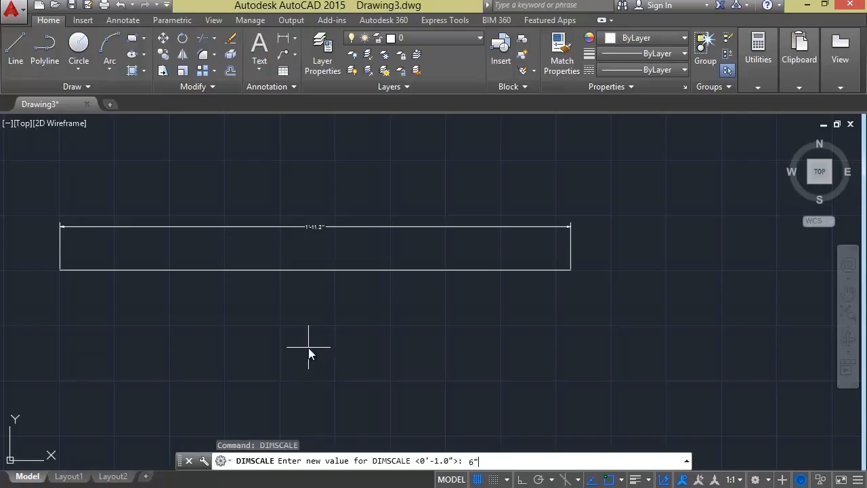
pyautogui.press('Return')
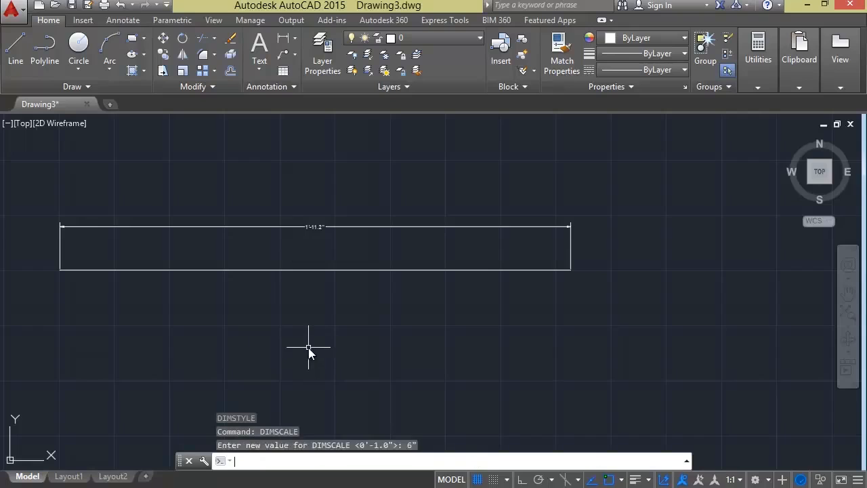
# Update the existing dimension above the line with the current dimension style settings
pyautogui.click(125, 20)
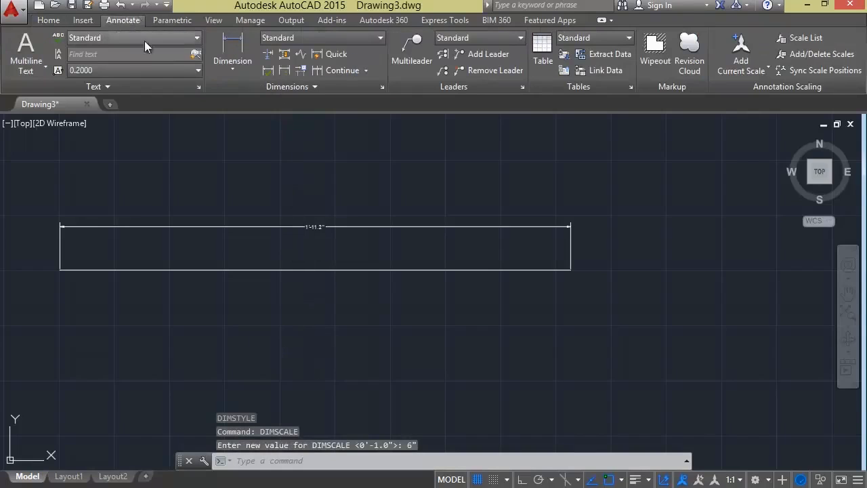
pyautogui.click(287, 74)
pyautogui.click(321, 231)
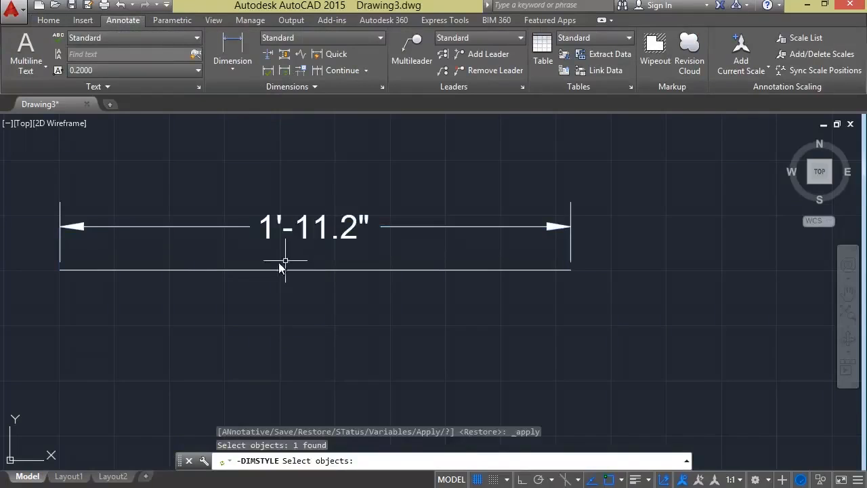
pyautogui.press('Return')
pyautogui.scroll(-1, 212, 257)
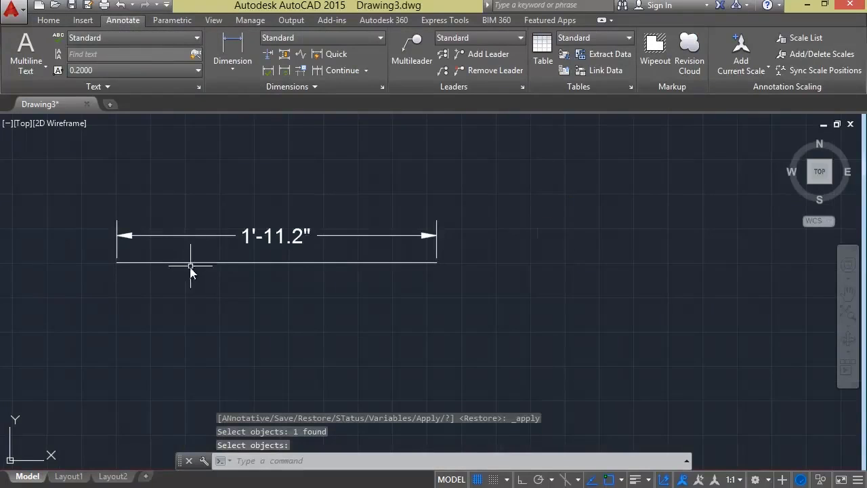
pyautogui.scroll(-2, 190, 266)
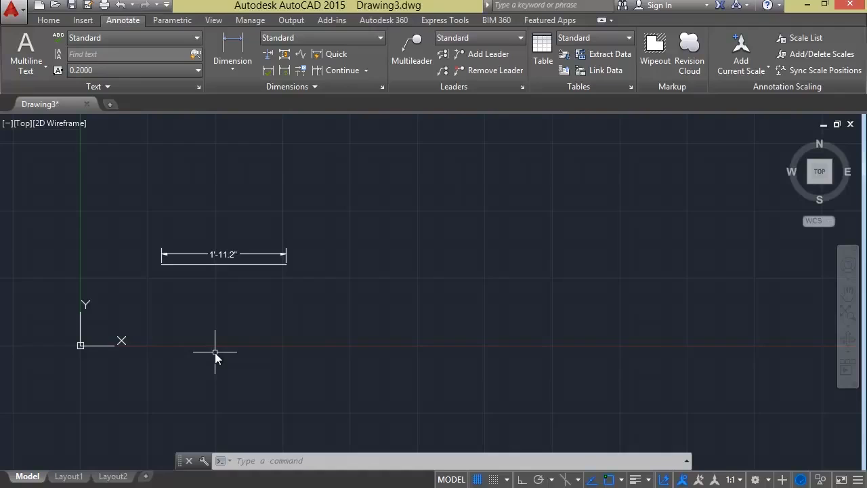
# Start a new blank drawing
pyautogui.click(110, 105)
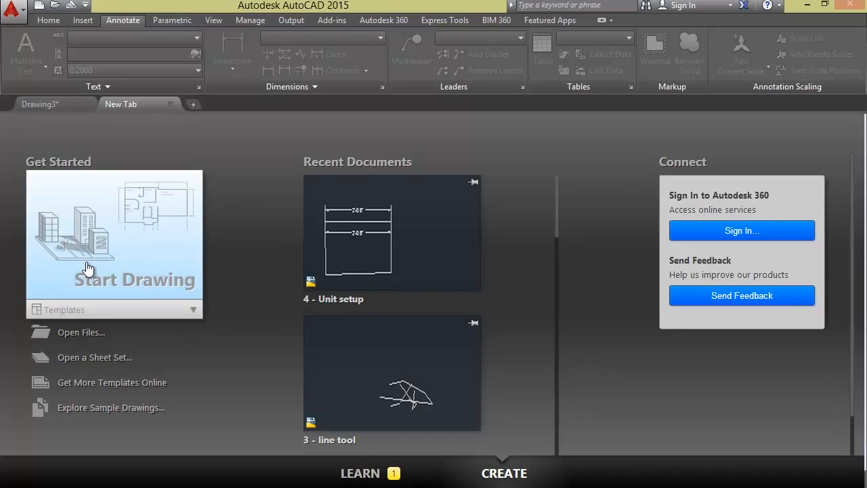
pyautogui.click(86, 268)
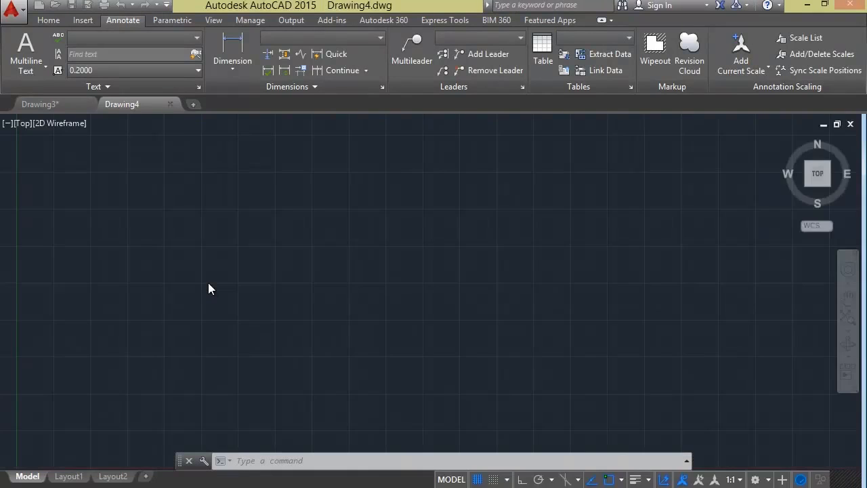
pyautogui.press('Escape')
pyautogui.press('Escape')
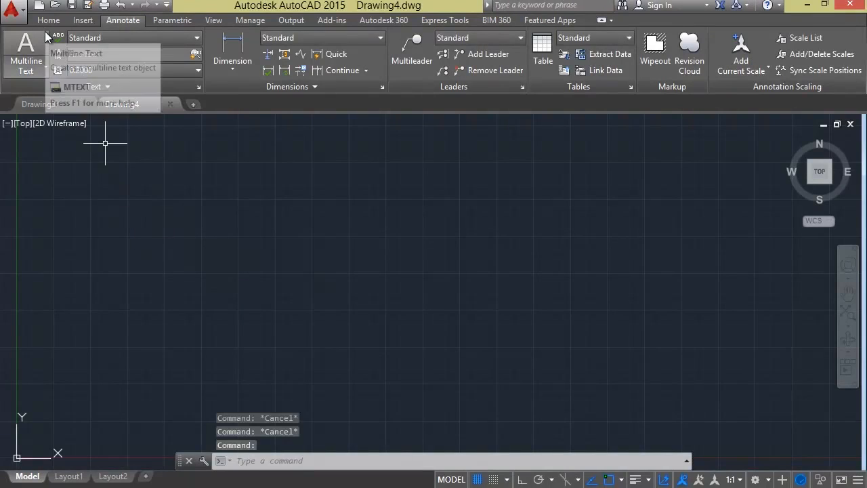
# Draw a horizontal line about 17.9 units long in the new drawing
pyautogui.write('l')
pyautogui.press('Return')
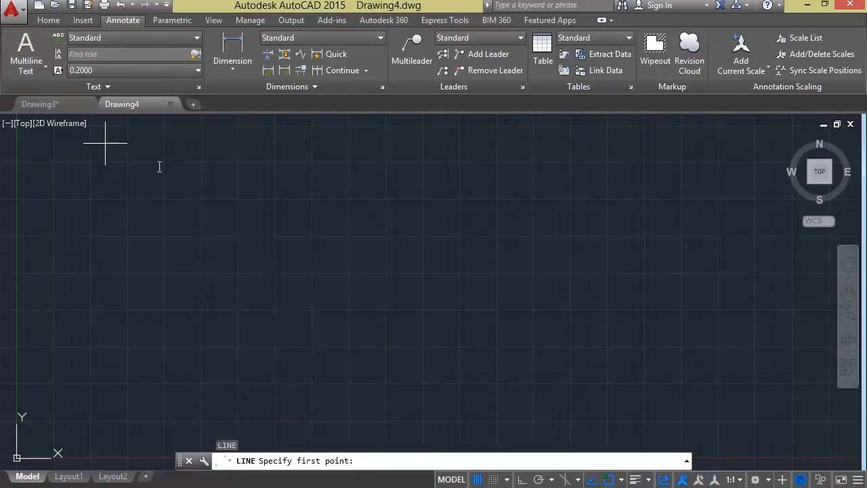
pyautogui.click(176, 253)
pyautogui.click(440, 253)
pyautogui.press('Escape')
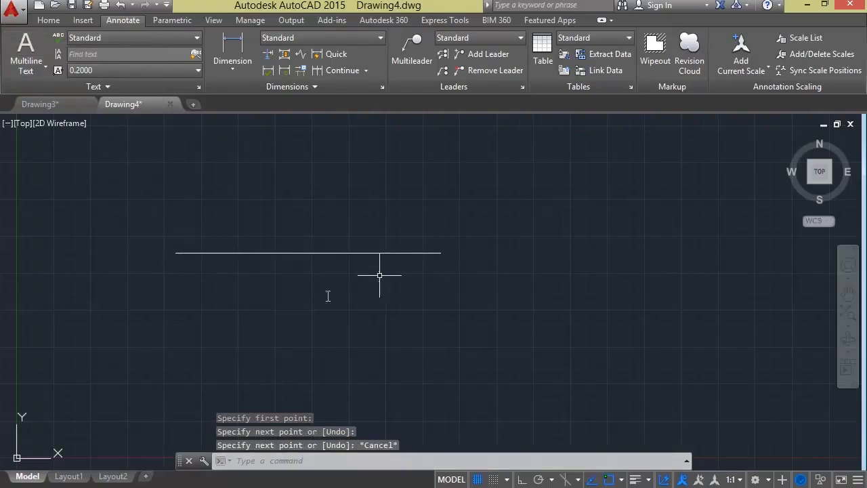
# Add an aligned dimension between the line's two endpoints, placed just above the line
pyautogui.write('dal')
pyautogui.press('Return')
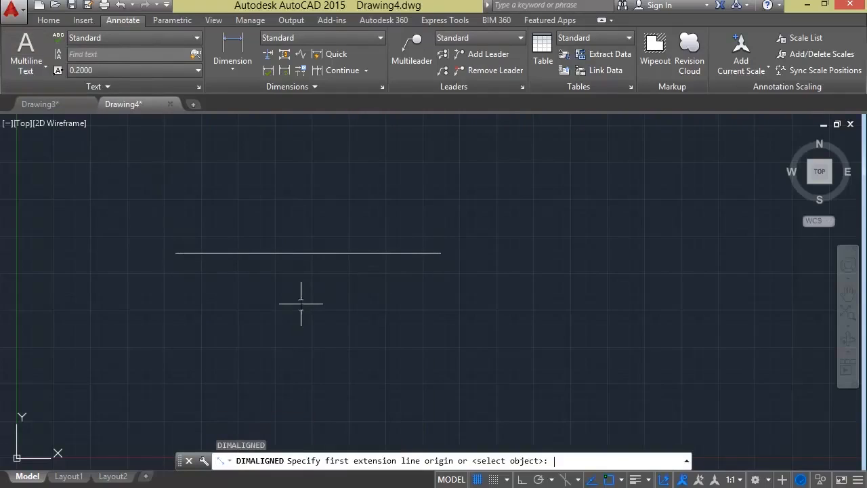
pyautogui.click(176, 252)
pyautogui.click(441, 252)
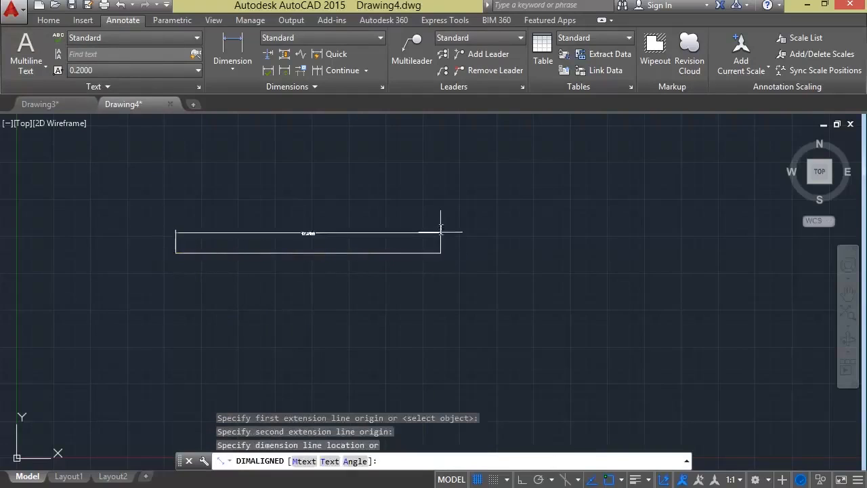
pyautogui.click(287, 223)
pyautogui.scroll(5, 330, 219)
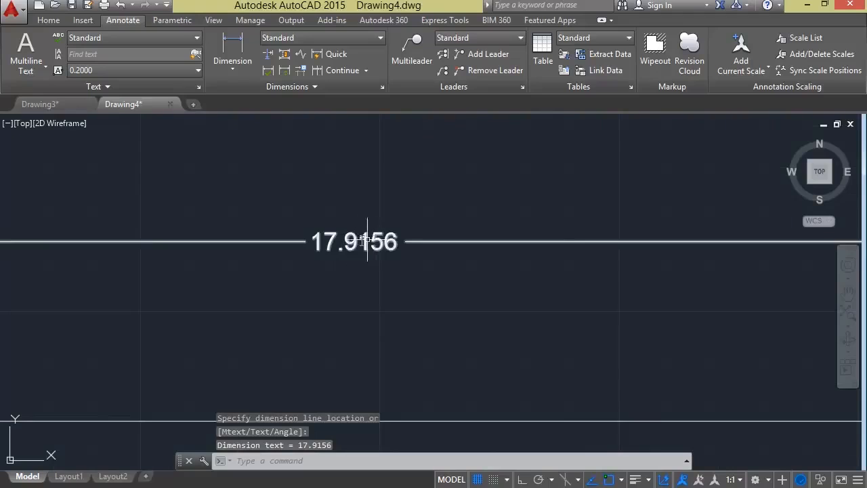
# Switch back to Drawing3 and draw a nearly horizontal line about 3'-8.4" long above the existing dimension
pyautogui.click(27, 106)
pyautogui.press('Escape')
pyautogui.press('Escape')
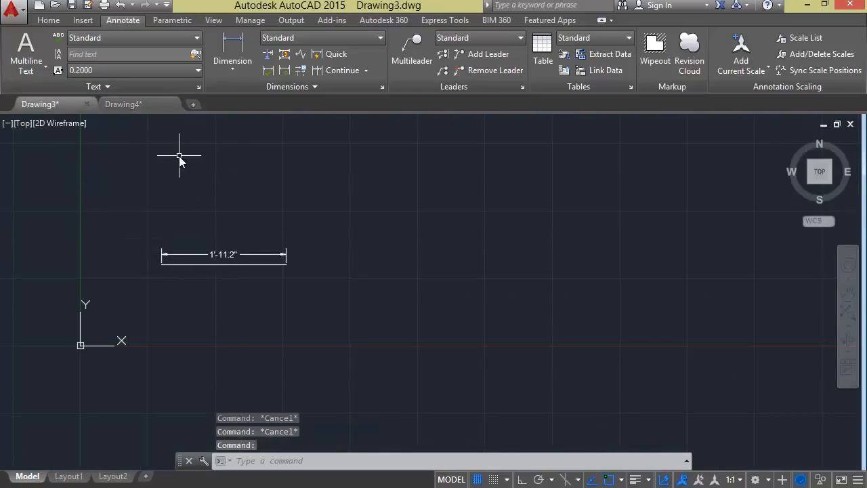
pyautogui.write('l')
pyautogui.press('Return')
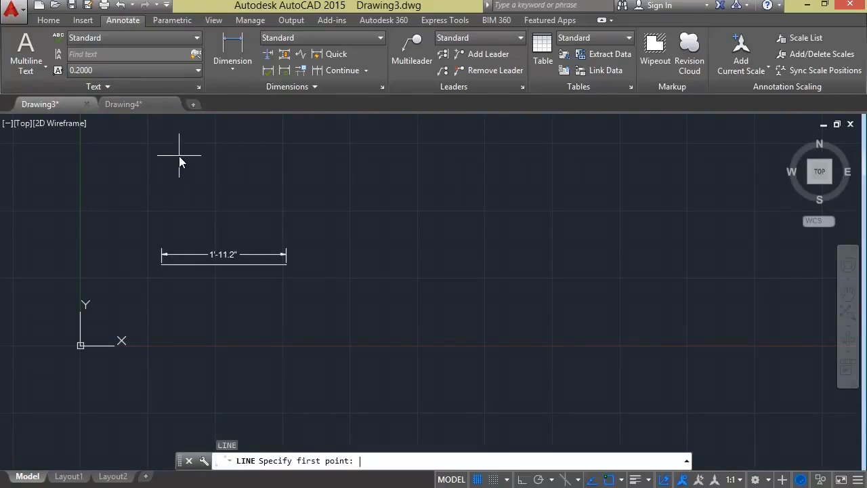
pyautogui.click(207, 212)
pyautogui.press('Escape')
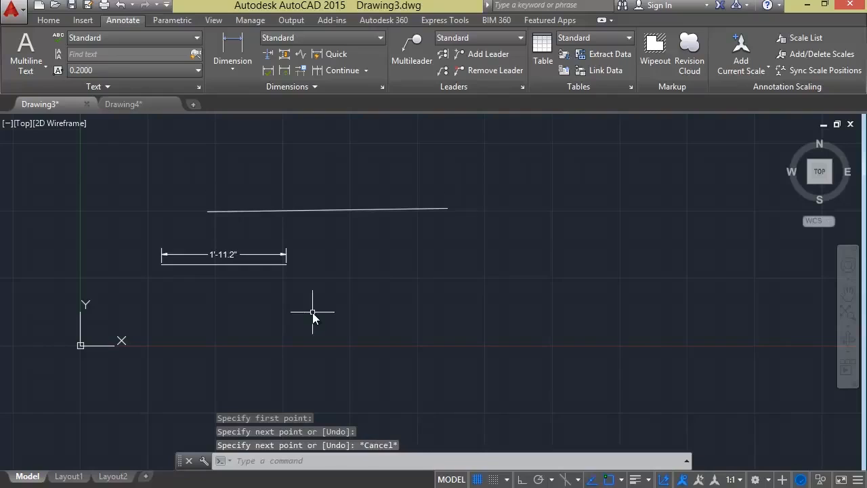
# Add an aligned dimension between the new upper line's endpoints, placed above the line
pyautogui.write('dal')
pyautogui.press('Return')
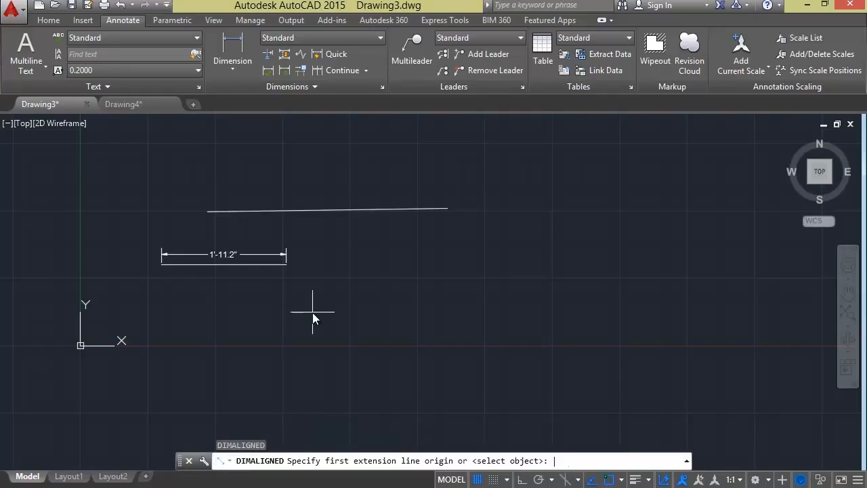
pyautogui.click(208, 211)
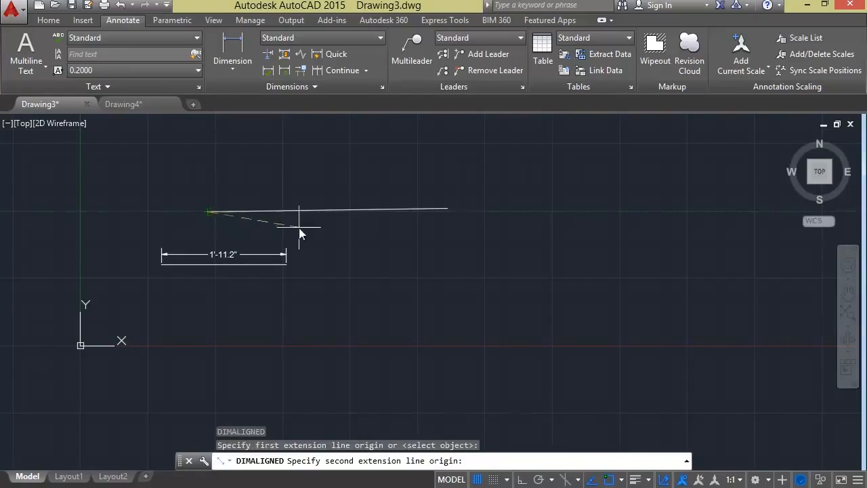
pyautogui.click(447, 209)
pyautogui.click(432, 191)
pyautogui.scroll(4, 303, 179)
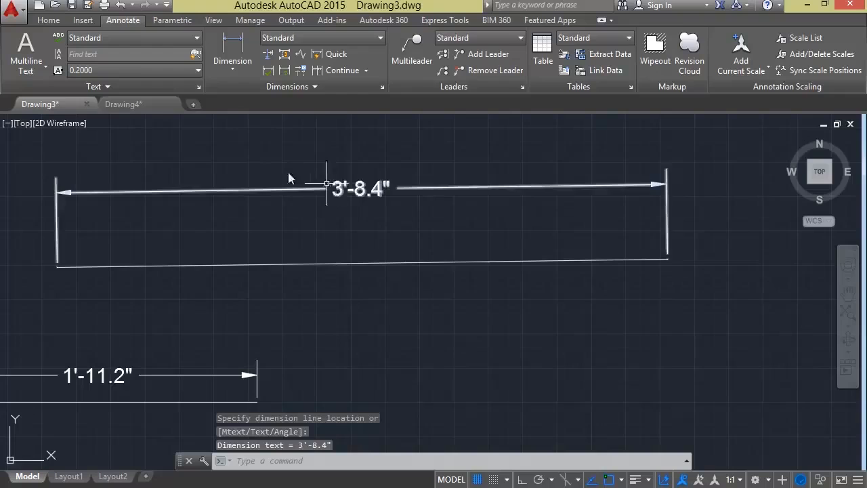
# Compare the dimension format and size in Drawing4 with those in Drawing3
pyautogui.click(117, 102)
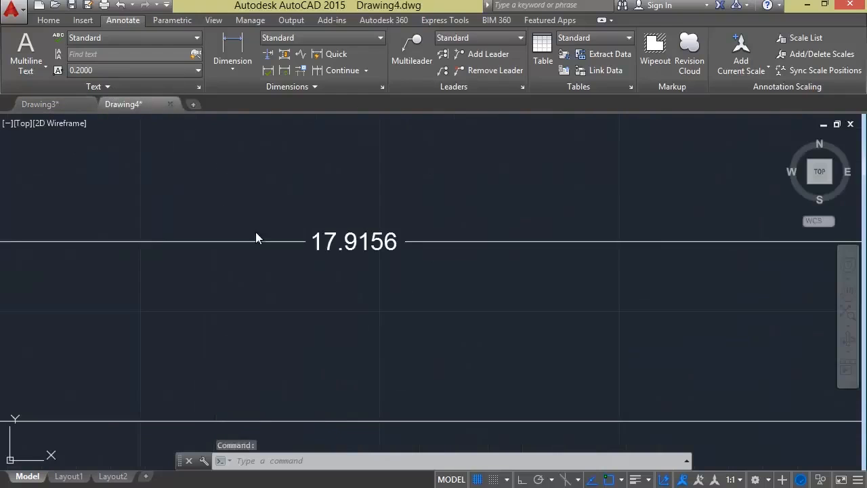
pyautogui.scroll(-2, 315, 240)
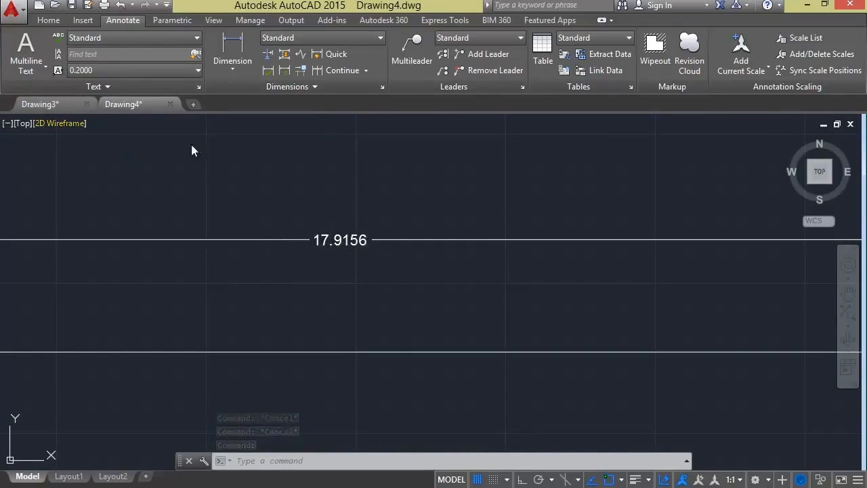
pyautogui.click(77, 109)
pyautogui.press('Escape')
pyautogui.press('Escape')
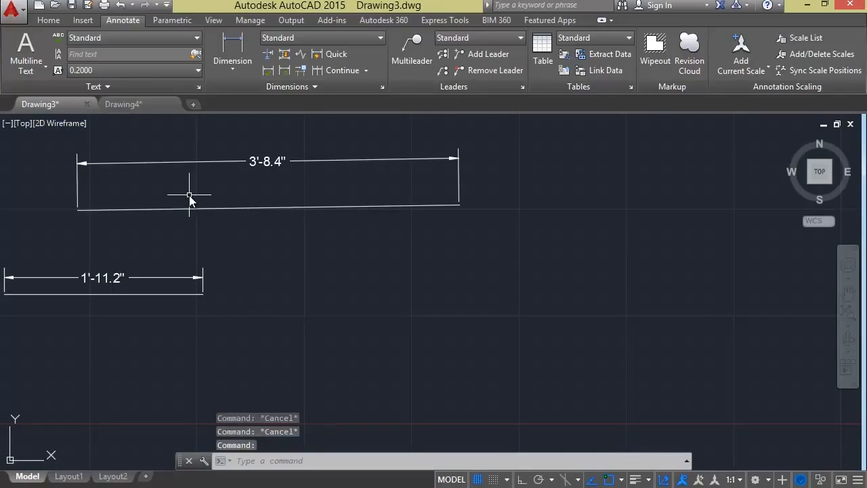
# Close Drawing4 without saving its changes
pyautogui.click(170, 105)
pyautogui.click(430, 280)
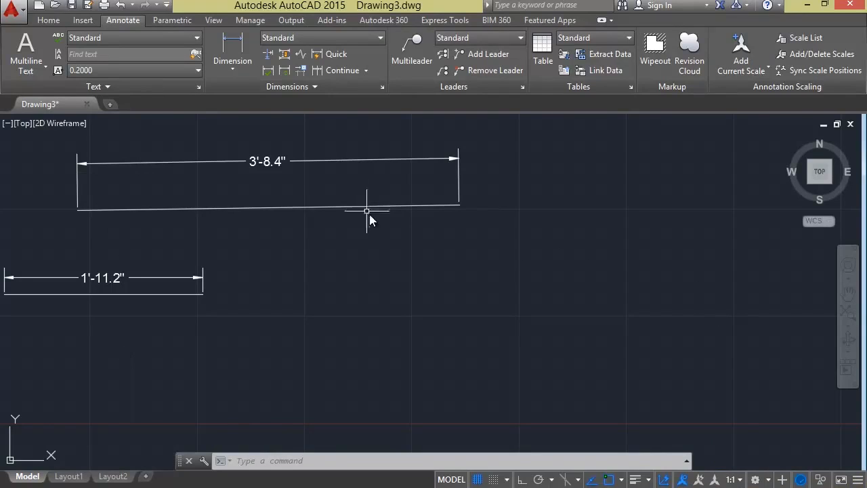
pyautogui.click(51, 21)
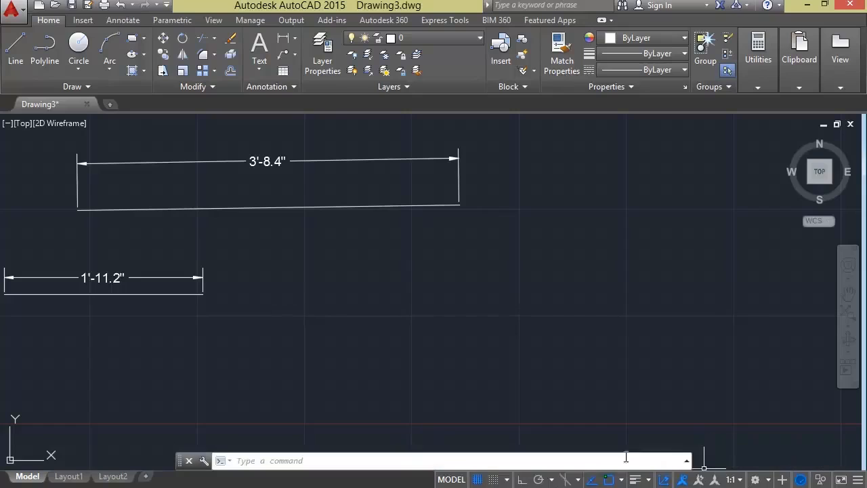
pyautogui.scroll(-2, 428, 444)
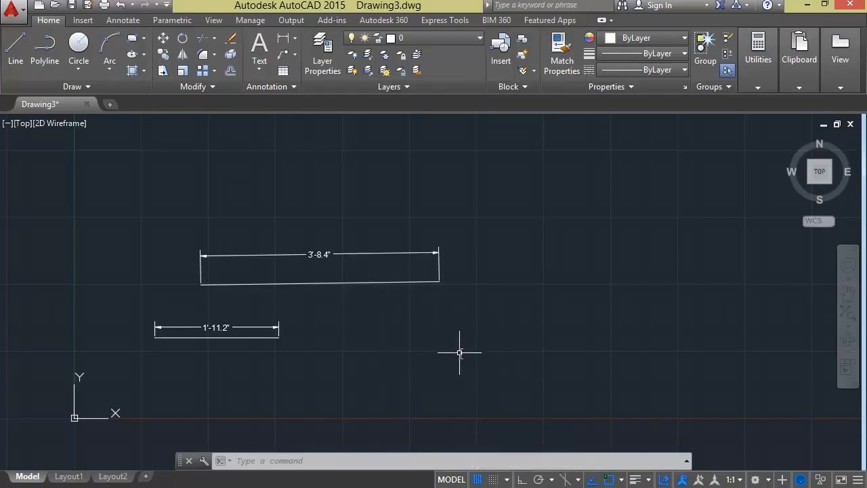
# Try out the grid display by switching it off and back on several times
pyautogui.click(478, 479)
pyautogui.scroll(5, 369, 380)
pyautogui.scroll(-2, 364, 381)
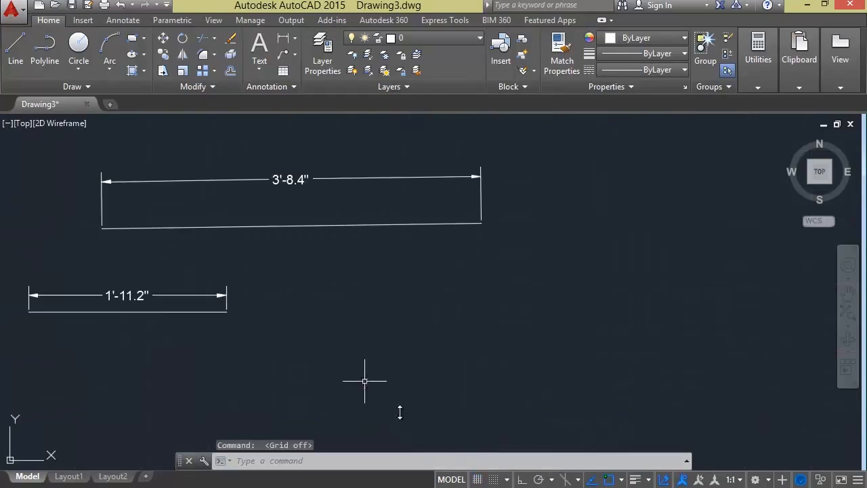
pyautogui.click(478, 479)
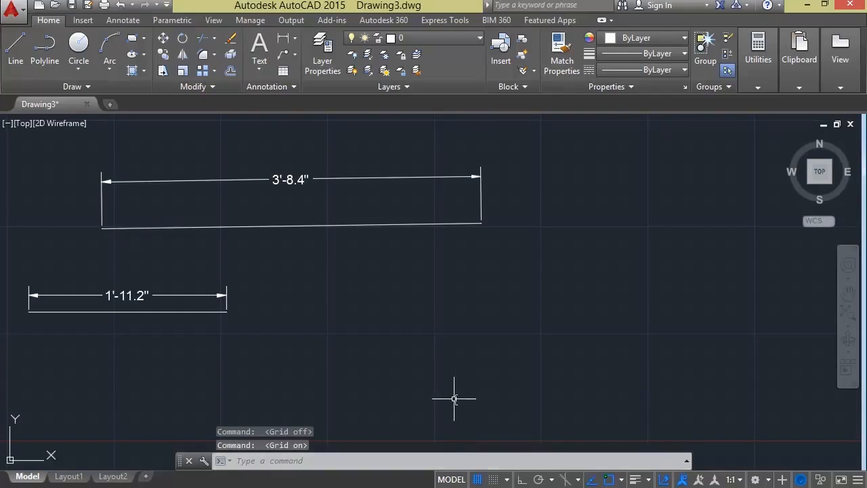
pyautogui.press('F7')
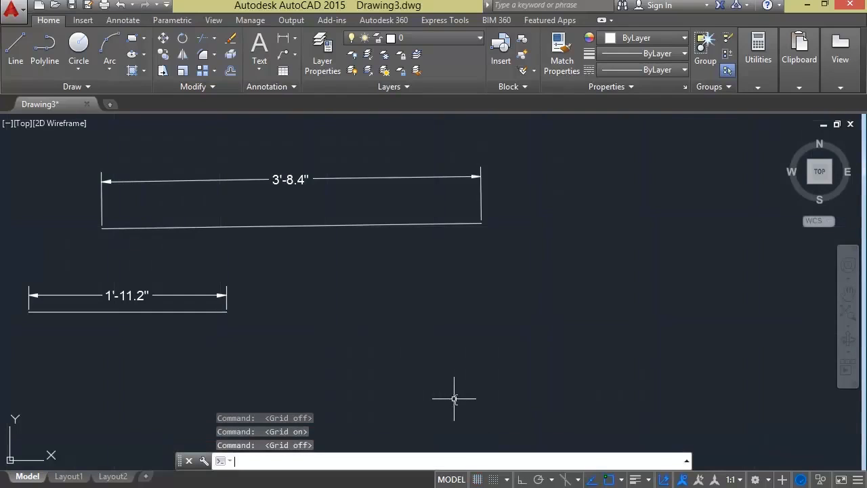
pyautogui.click(478, 479)
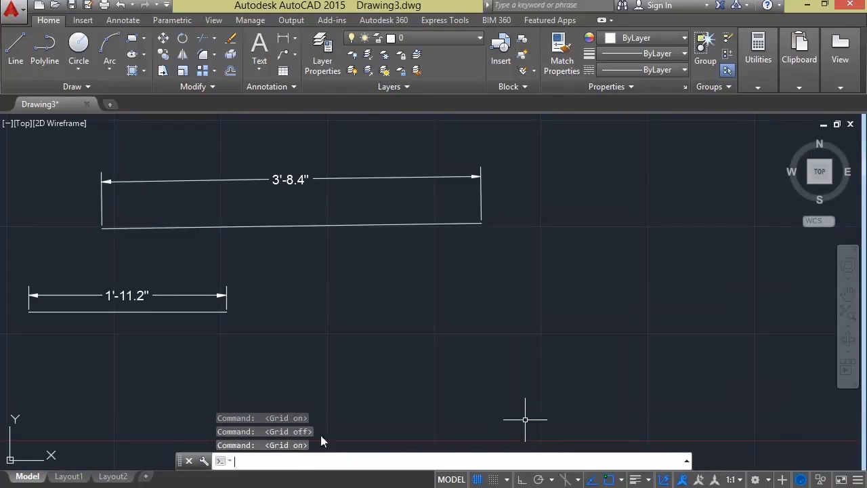
pyautogui.press('F7')
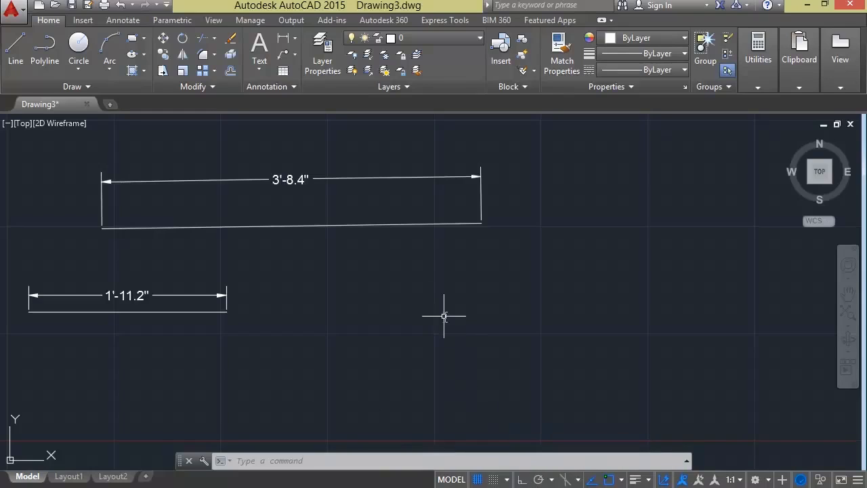
# Draw two connected freehand line segments forming a shallow peak to the right of the shorter dimensioned line
pyautogui.write('l')
pyautogui.press('Return')
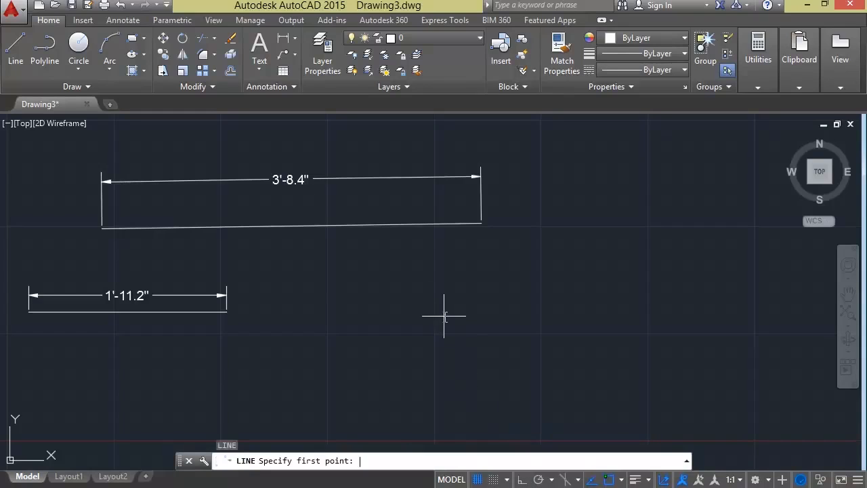
pyautogui.click(328, 334)
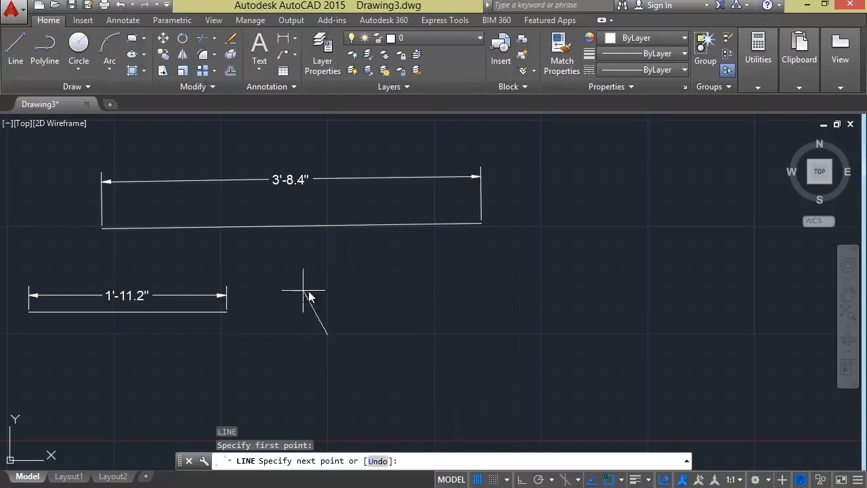
pyautogui.click(359, 324)
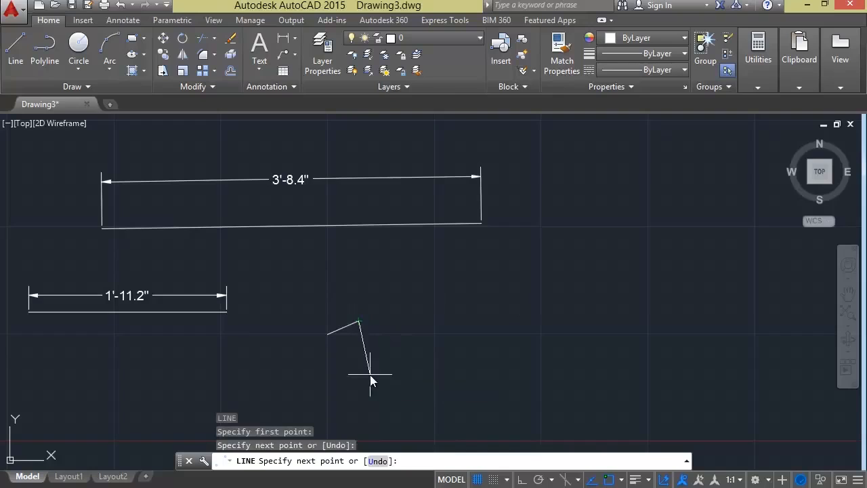
pyautogui.click(445, 350)
pyautogui.press('Escape')
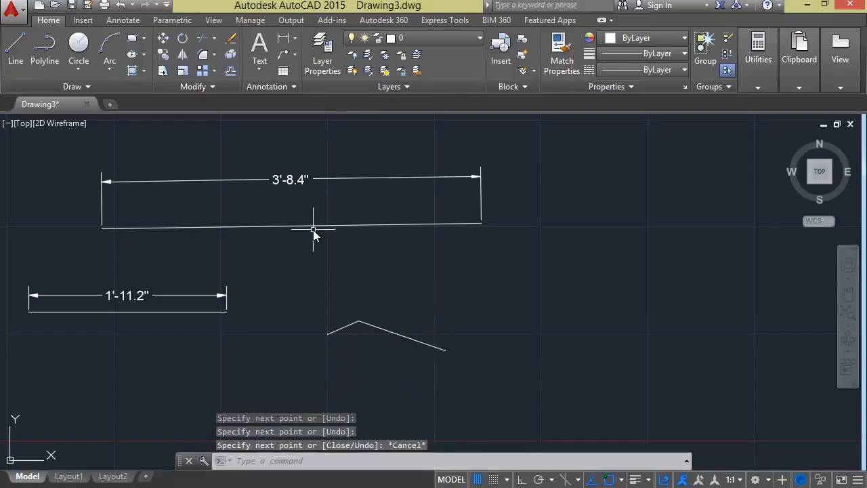
# Draw a closed, irregular four-sided outline freehand with the Line tool, to the right of the longer dimensioned line
pyautogui.click(15, 54)
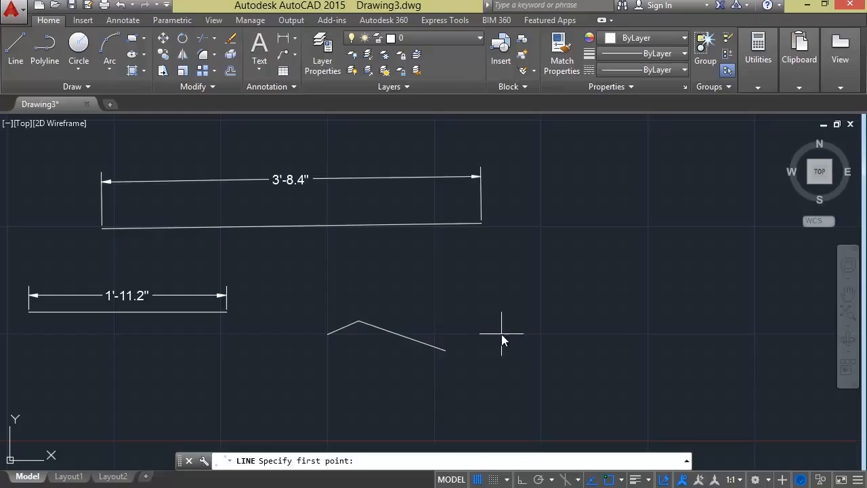
pyautogui.click(535, 229)
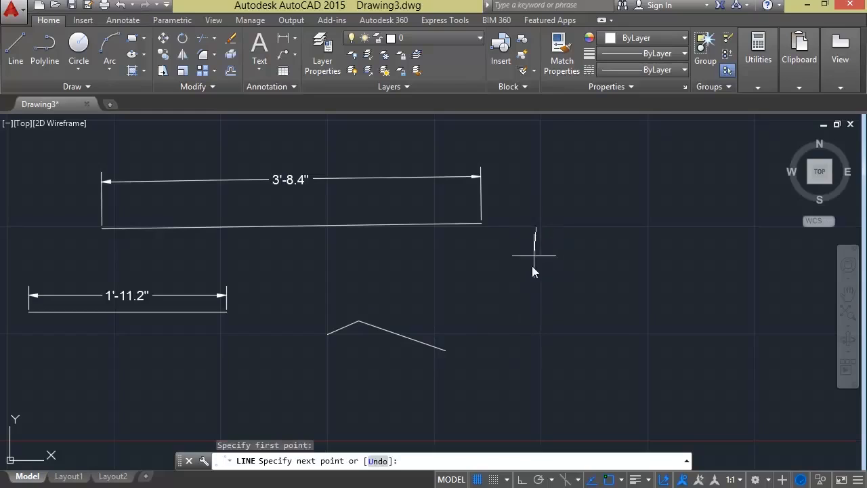
pyautogui.click(536, 338)
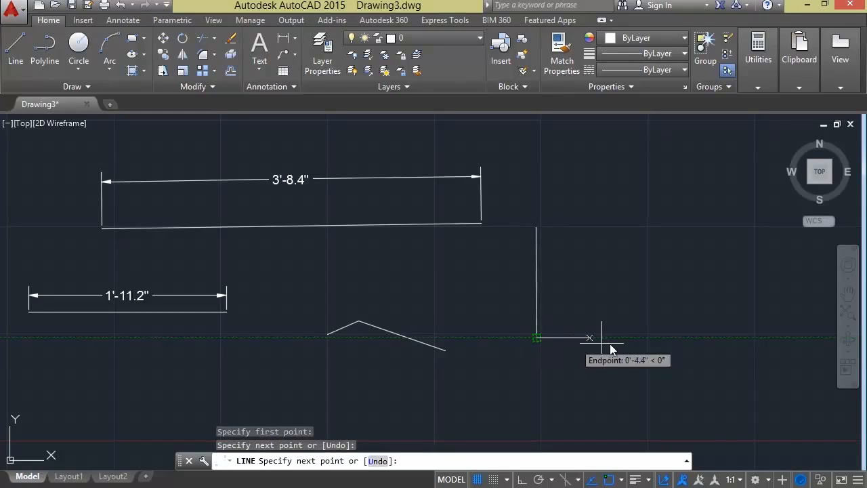
pyautogui.click(646, 337)
pyautogui.click(653, 242)
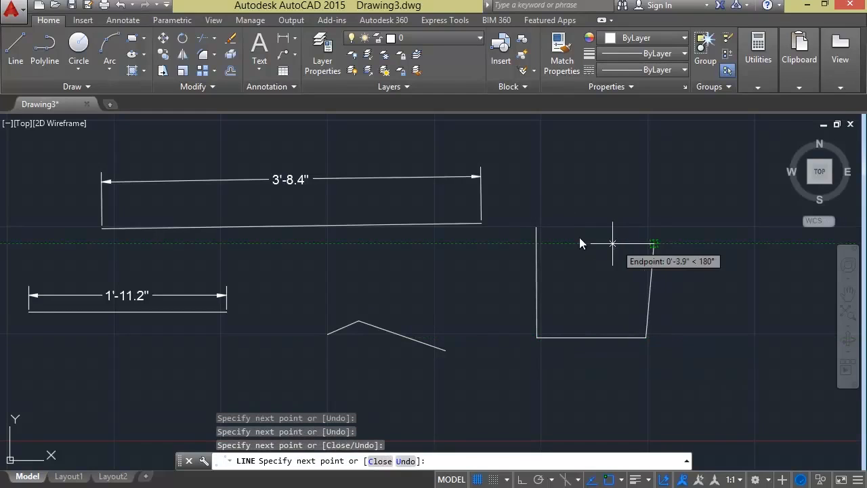
pyautogui.click(533, 228)
pyautogui.press('Escape')
pyautogui.click(522, 217)
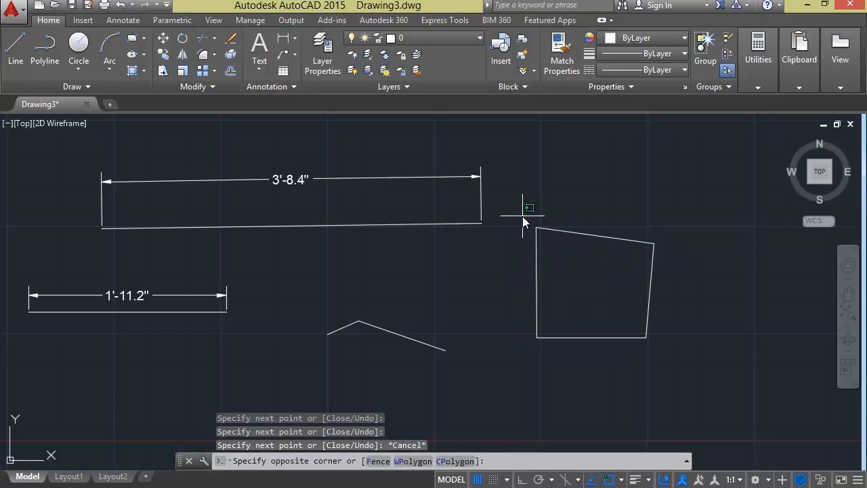
pyautogui.click(521, 228)
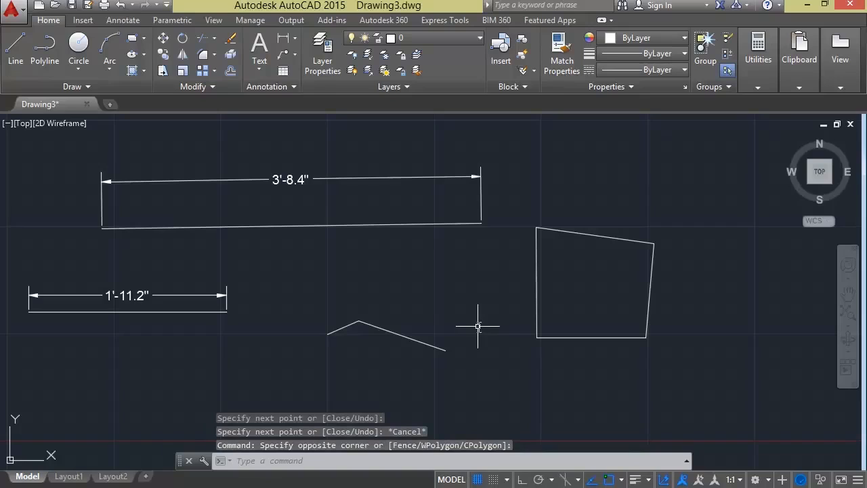
# Turn on Ortho mode, try switching it off, and leave it on
pyautogui.press('F8')
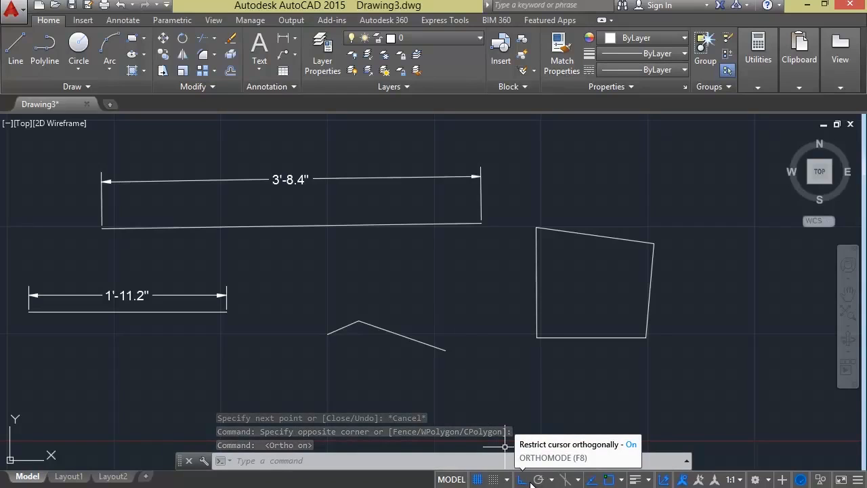
pyautogui.scroll(-1, 366, 344)
pyautogui.moveTo(422, 315); pyautogui.dragTo(353, 303, button='middle')
pyautogui.click(537, 257)
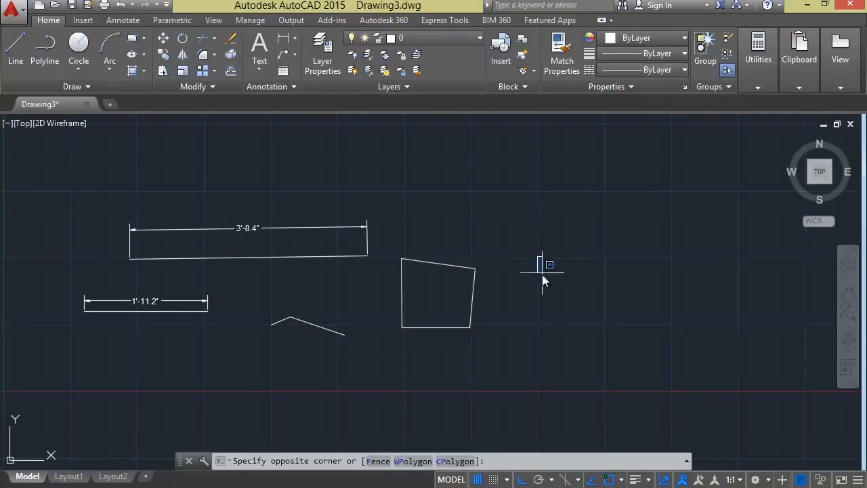
pyautogui.click(540, 295)
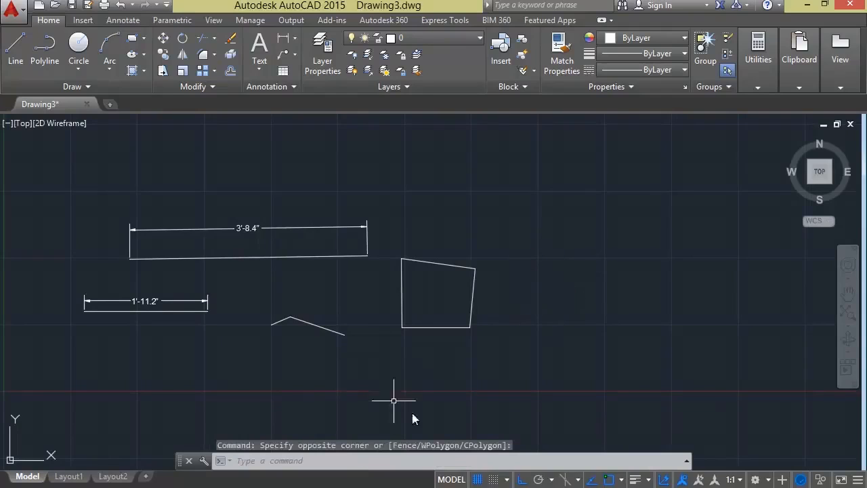
pyautogui.click(521, 480)
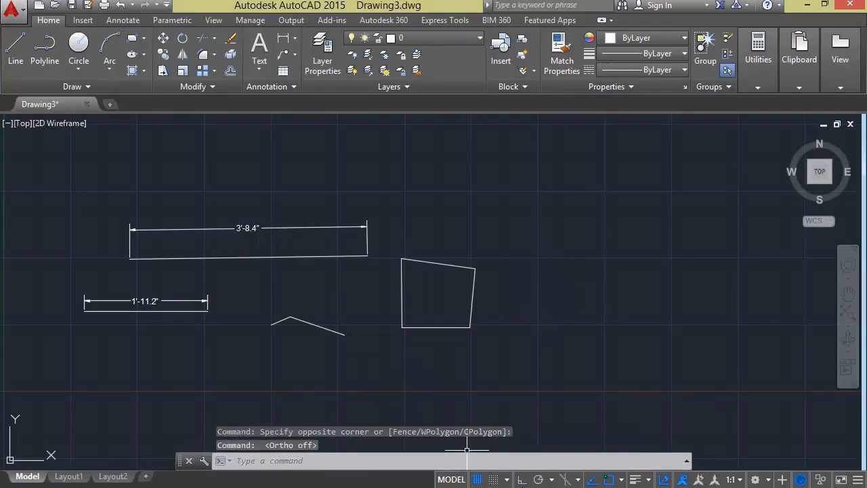
pyautogui.click(521, 480)
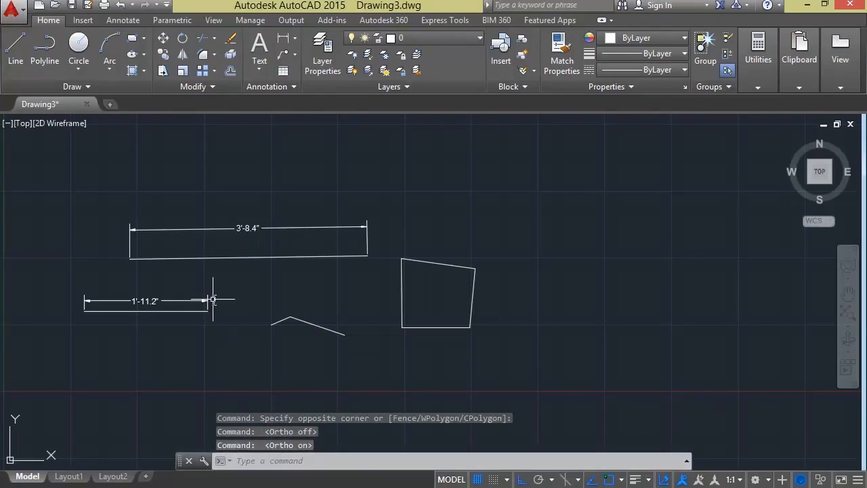
# Draw two corner-touching rectangles with orthogonal lines right of the four-sided outline, the upper one about 1'-4.7" by 1'-2.8"
pyautogui.write('1')
pyautogui.press('Return')
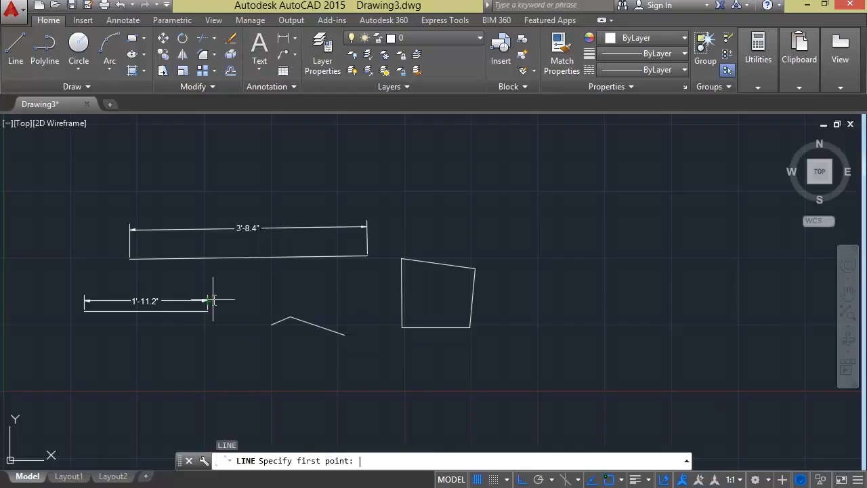
pyautogui.click(539, 256)
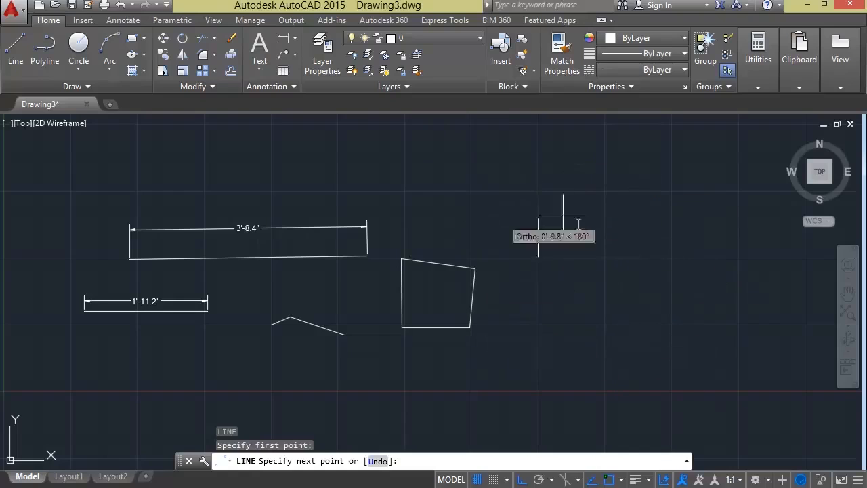
pyautogui.click(627, 266)
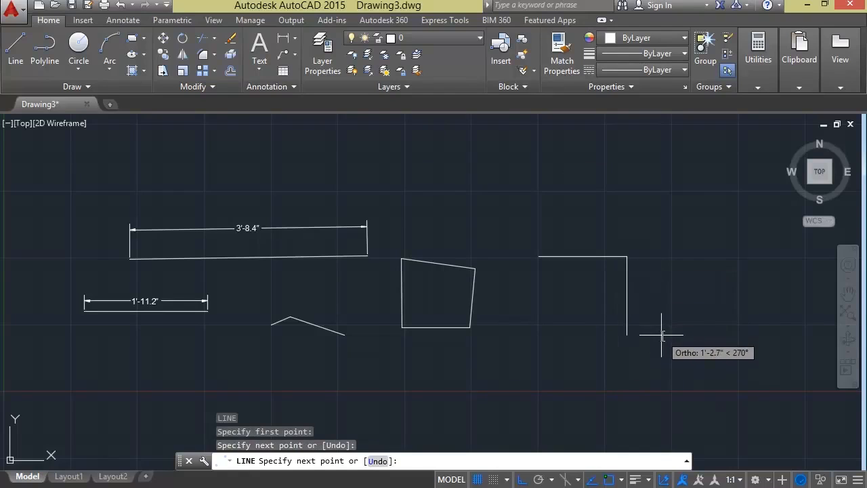
pyautogui.click(662, 334)
pyautogui.click(750, 334)
pyautogui.click(751, 408)
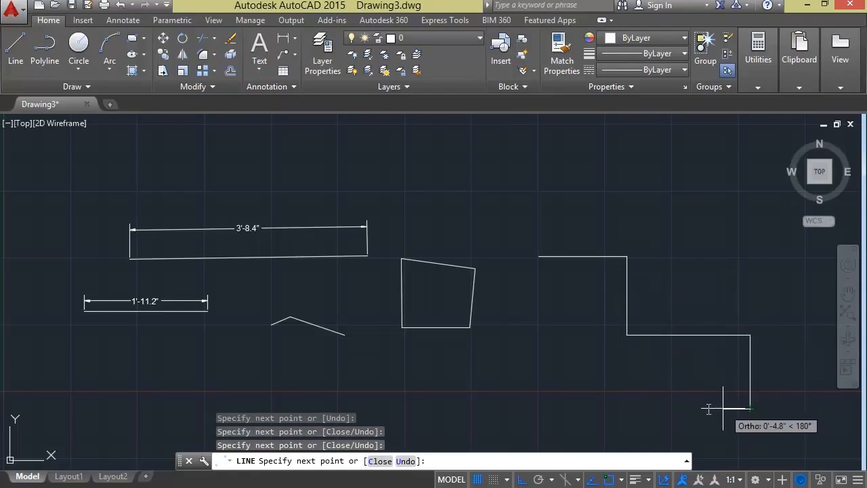
pyautogui.click(627, 403)
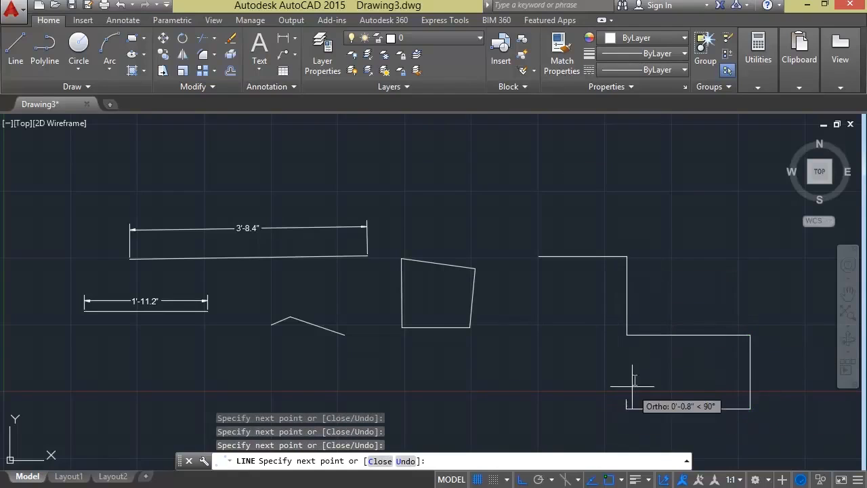
pyautogui.click(628, 337)
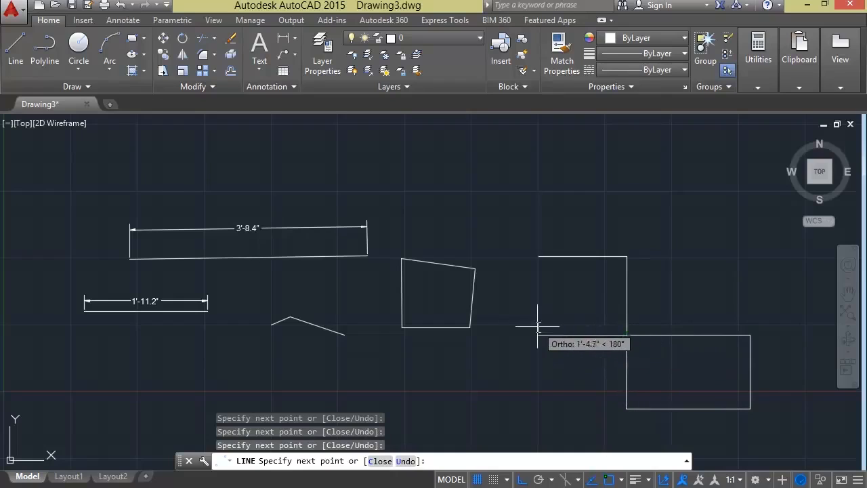
pyautogui.press('Escape')
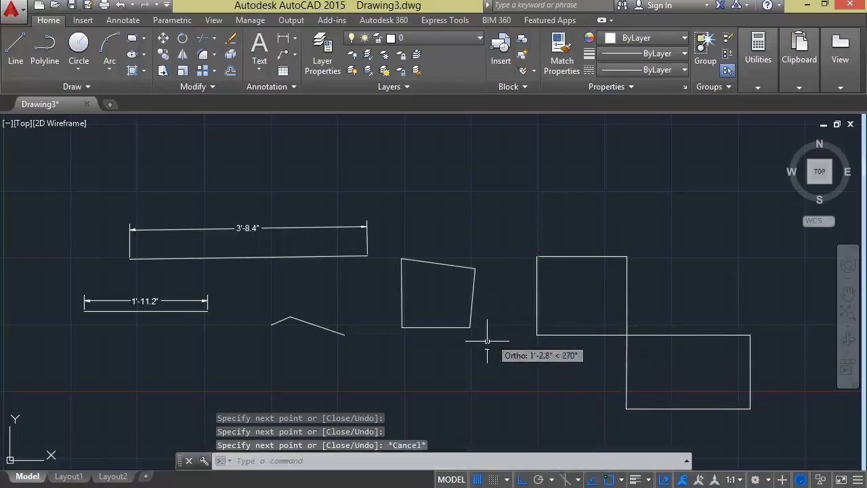
pyautogui.click(519, 231)
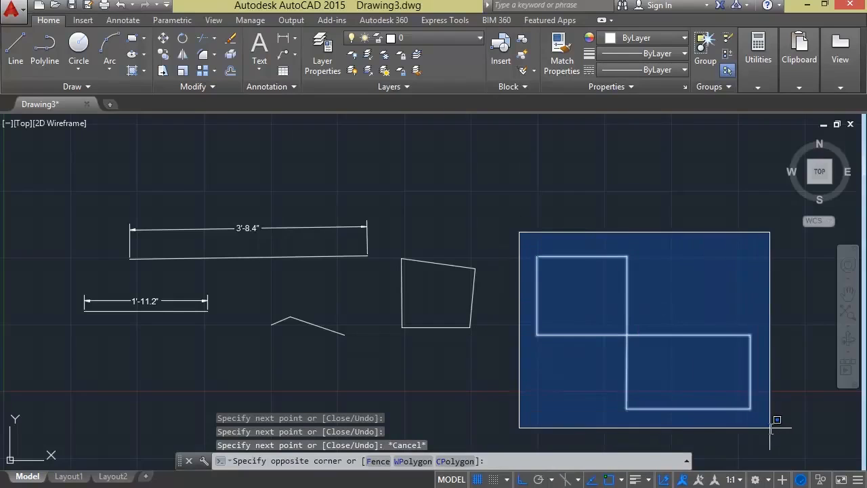
pyautogui.press('Escape')
# Turn on polar tracking in place of Ortho mode
pyautogui.moveTo(519, 265); pyautogui.dragTo(401, 227, button='middle')
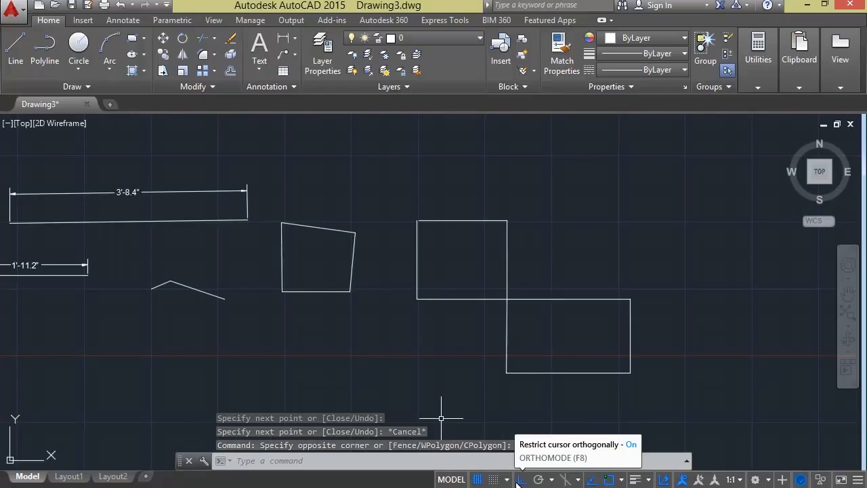
pyautogui.click(552, 480)
pyautogui.click(539, 480)
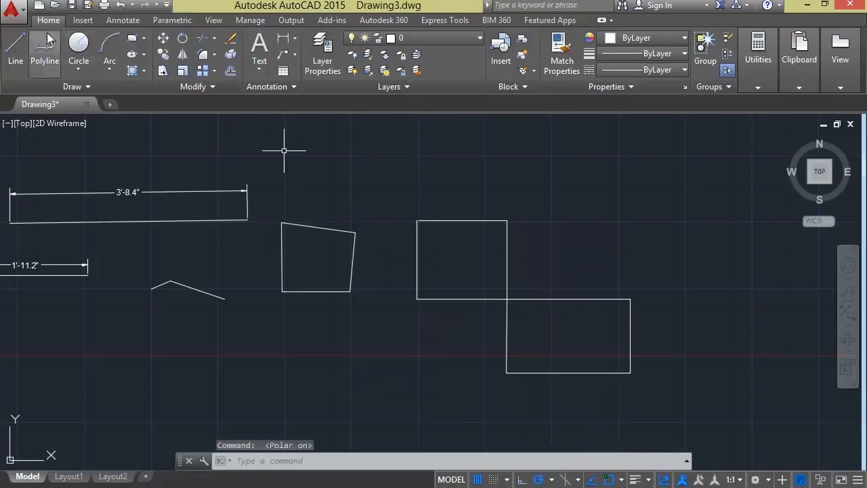
pyautogui.click(16, 46)
pyautogui.moveTo(425, 291)
pyautogui.mouseDown(button='middle')
pyautogui.moveTo(422, 324)
pyautogui.moveTo(477, 418)
pyautogui.mouseUp(button='middle')
pyautogui.moveTo(181, 257)
pyautogui.mouseDown(button='middle')
pyautogui.moveTo(251, 305)
pyautogui.moveTo(269, 304)
pyautogui.moveTo(273, 265)
pyautogui.moveTo(266, 325)
pyautogui.mouseUp(button='middle')
pyautogui.moveTo(278, 207); pyautogui.dragTo(275, 258, button='middle')
pyautogui.press('Escape')
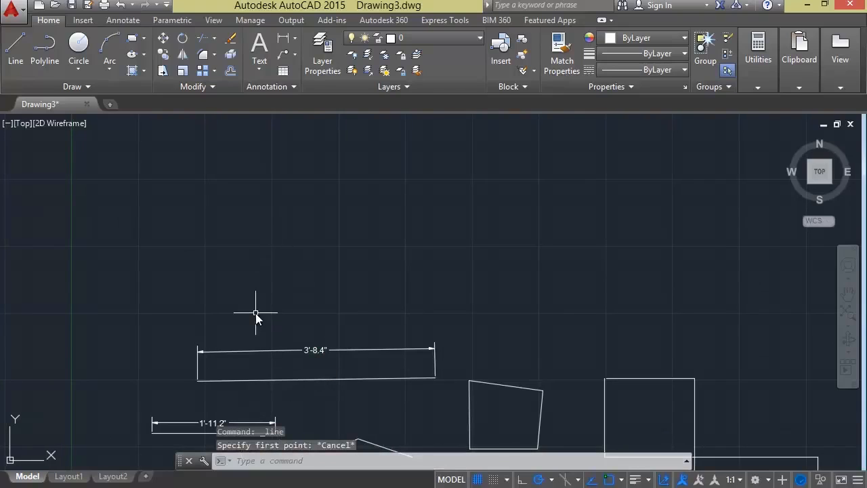
# Regenerate the drawing display and bring the empty area above the longer dimension into view
pyautogui.write('re')
pyautogui.press('Return')
pyautogui.moveTo(262, 262); pyautogui.dragTo(274, 394, button='middle')
pyautogui.moveTo(294, 294)
pyautogui.mouseDown(button='middle')
pyautogui.moveTo(294, 416)
pyautogui.moveTo(279, 219)
pyautogui.mouseUp(button='middle')
pyautogui.moveTo(297, 319); pyautogui.dragTo(293, 304, button='middle')
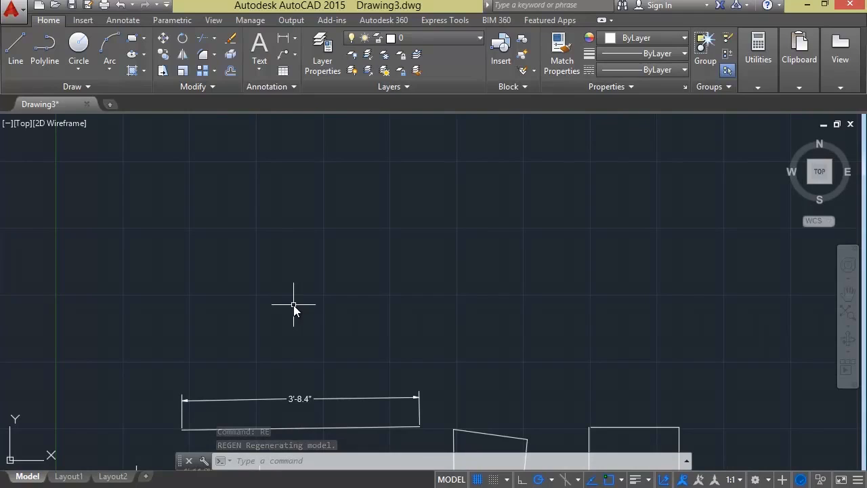
pyautogui.write('1')
pyautogui.press('Return')
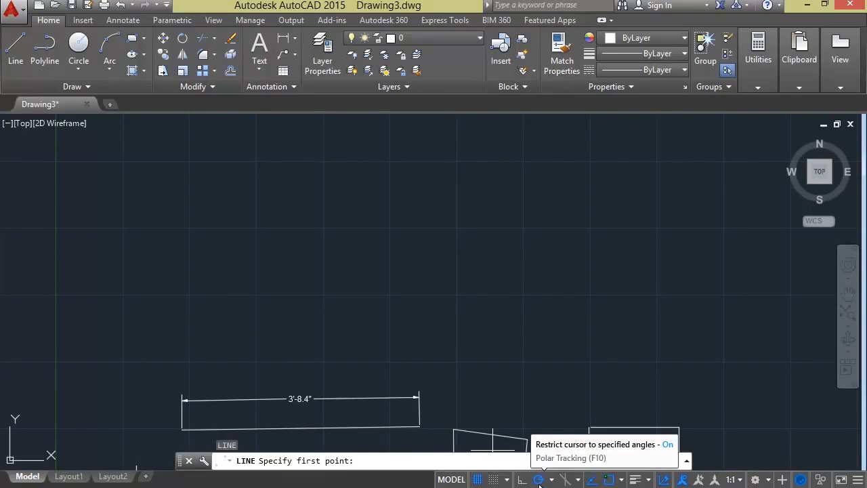
pyautogui.click(189, 230)
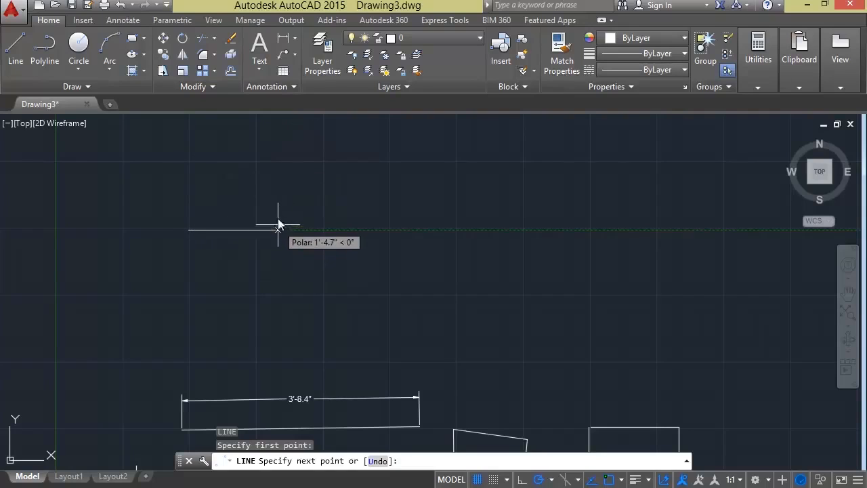
pyautogui.click(188, 152)
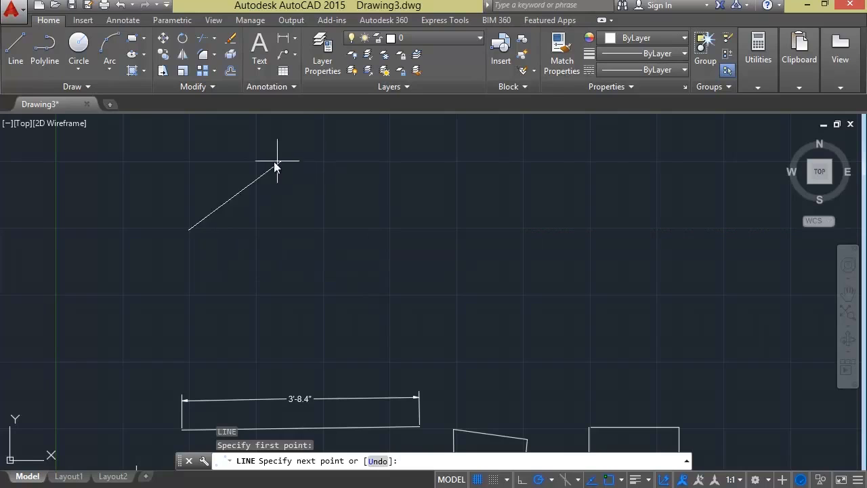
pyautogui.press('Escape')
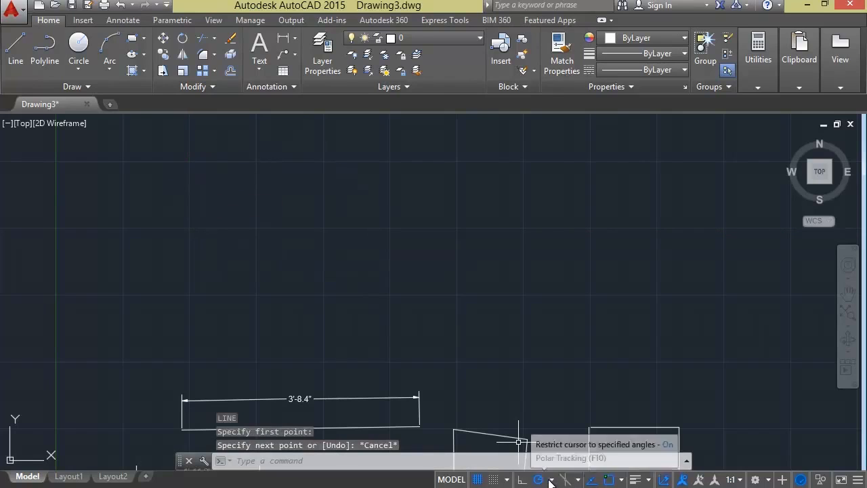
# Set polar tracking to 90° increments and draw a single vertical line in the empty area above the 3'-8.4" dimension
pyautogui.click(552, 480)
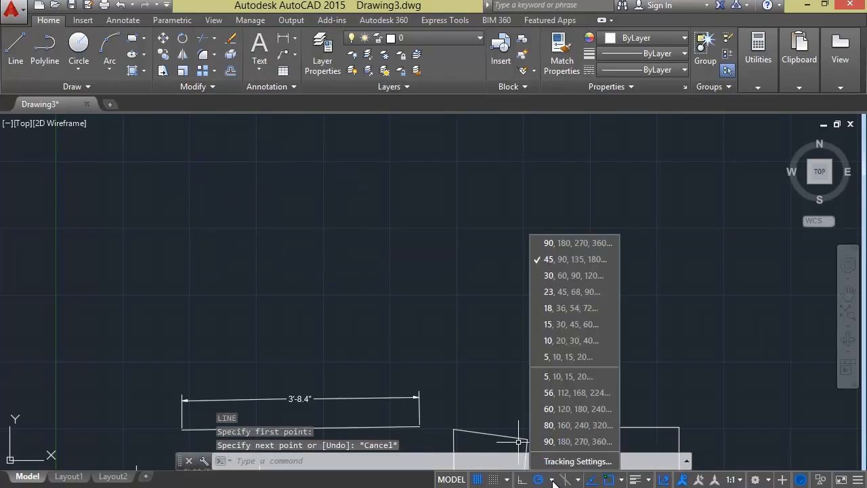
pyautogui.click(560, 245)
pyautogui.click(258, 182)
pyautogui.click(15, 47)
pyautogui.click(259, 207)
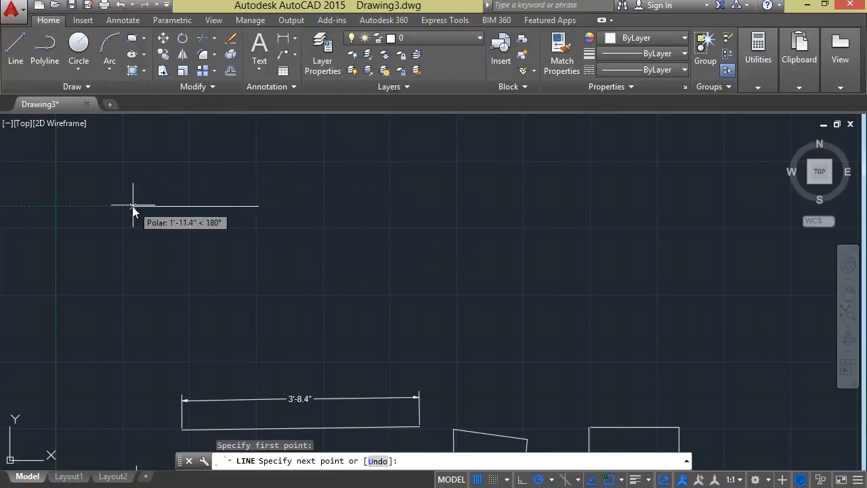
pyautogui.click(258, 320)
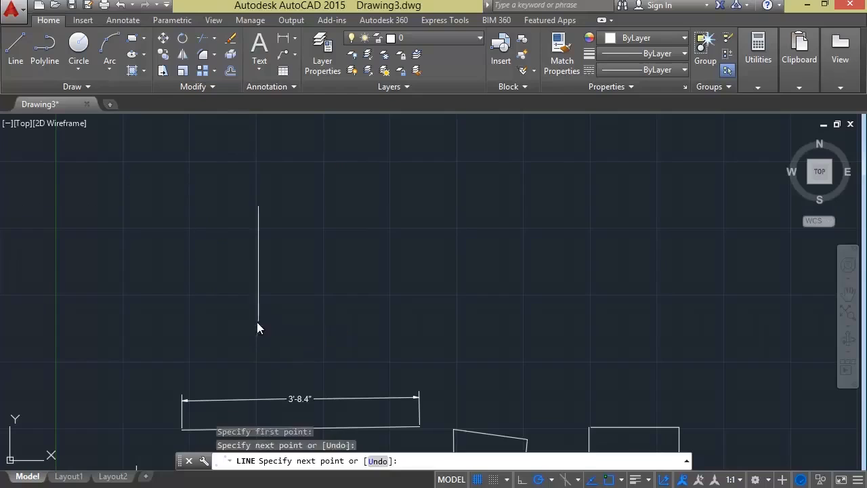
pyautogui.press('Escape')
# Change the polar tracking increments to the 23, 45, 68, 90 option
pyautogui.click(552, 480)
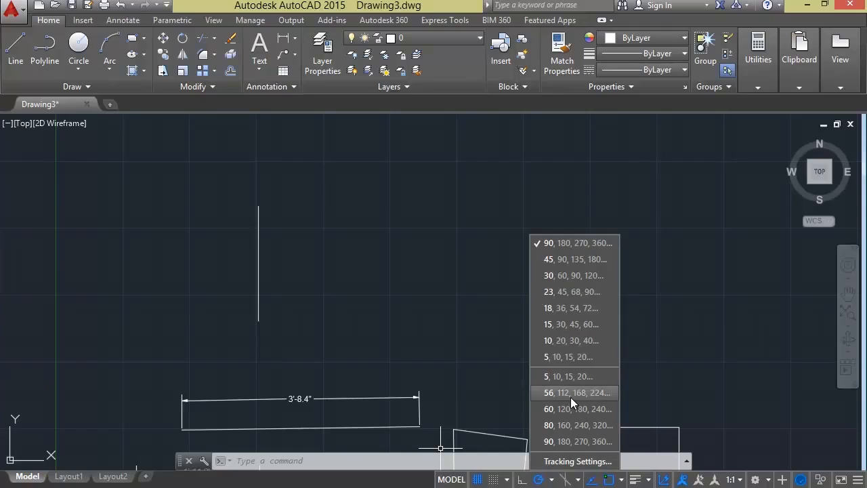
pyautogui.click(567, 292)
pyautogui.click(386, 201)
pyautogui.click(447, 251)
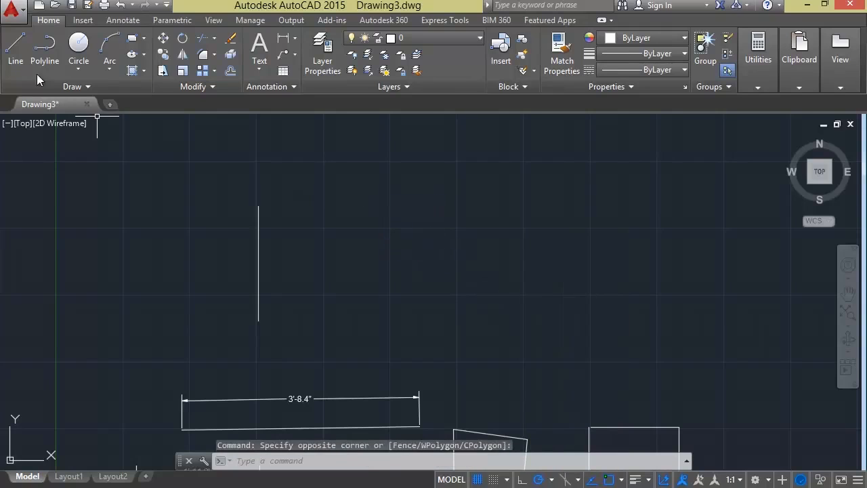
# Draw a closed four-sided outline of lines right of the vertical line, with a horizontal upper edge and slanted remaining sides
pyautogui.write('l')
pyautogui.press('Return')
pyautogui.click(392, 206)
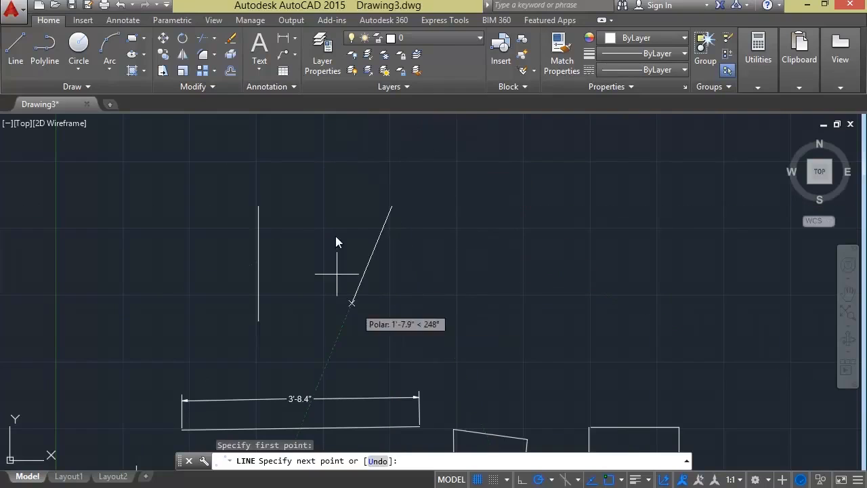
pyautogui.click(487, 206)
pyautogui.click(323, 310)
pyautogui.click(298, 246)
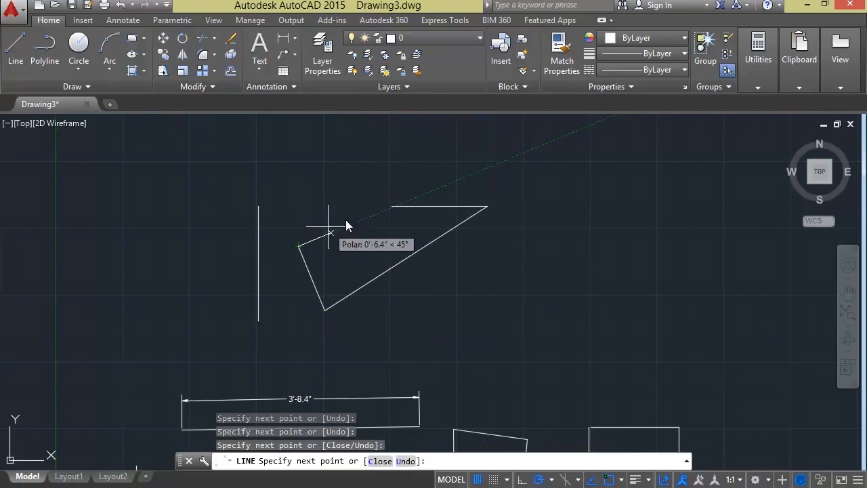
pyautogui.press('Escape')
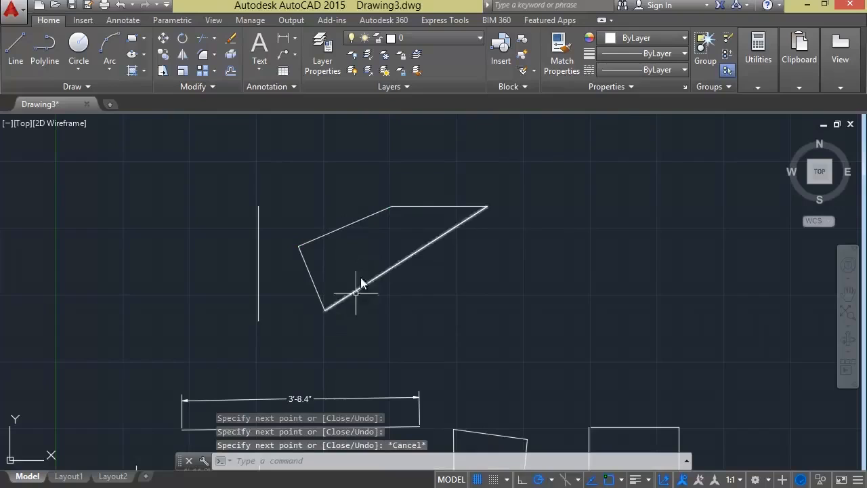
pyautogui.click(553, 480)
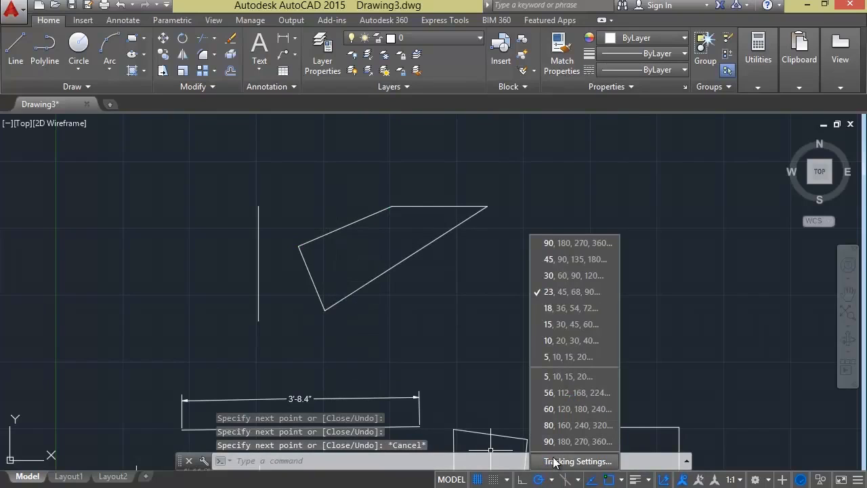
pyautogui.click(552, 461)
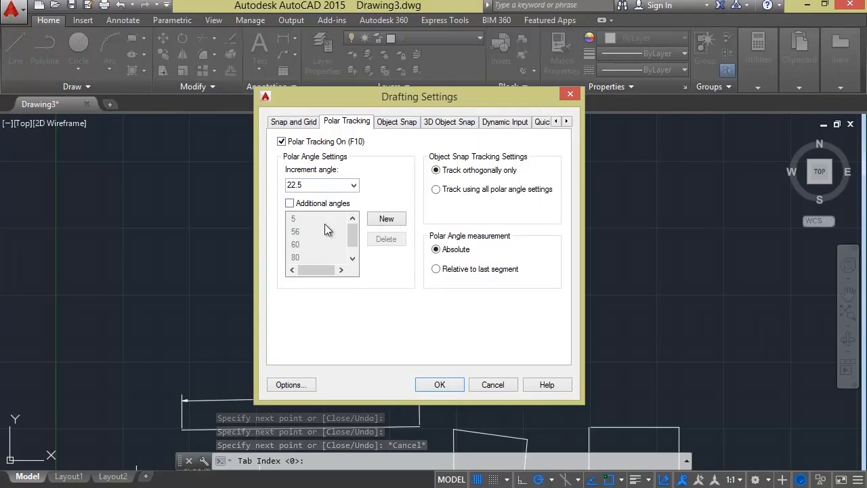
pyautogui.click(489, 385)
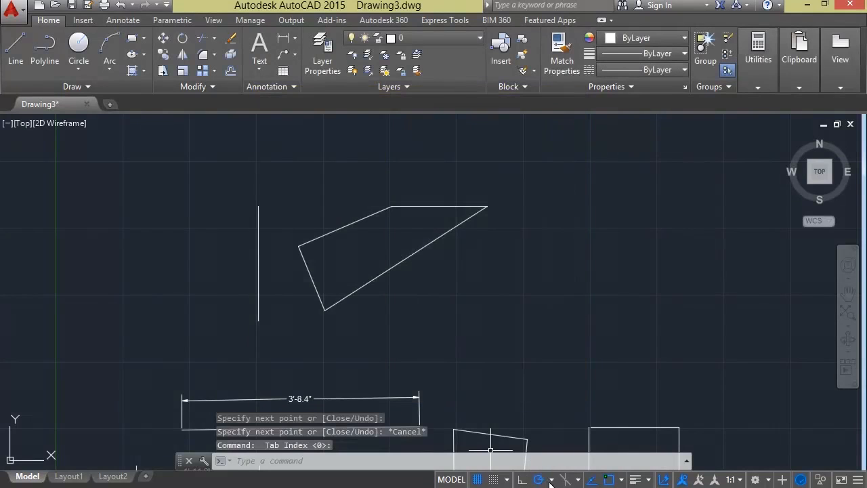
# Enable additional angles in the polar tracking settings, enter a new additional angle of 5, and accept the settings
pyautogui.click(553, 480)
pyautogui.click(562, 462)
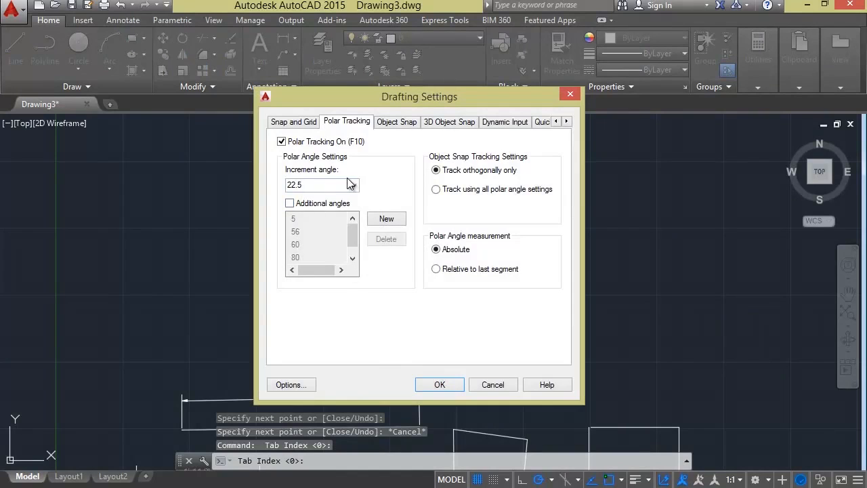
pyautogui.click(351, 185)
pyautogui.click(350, 185)
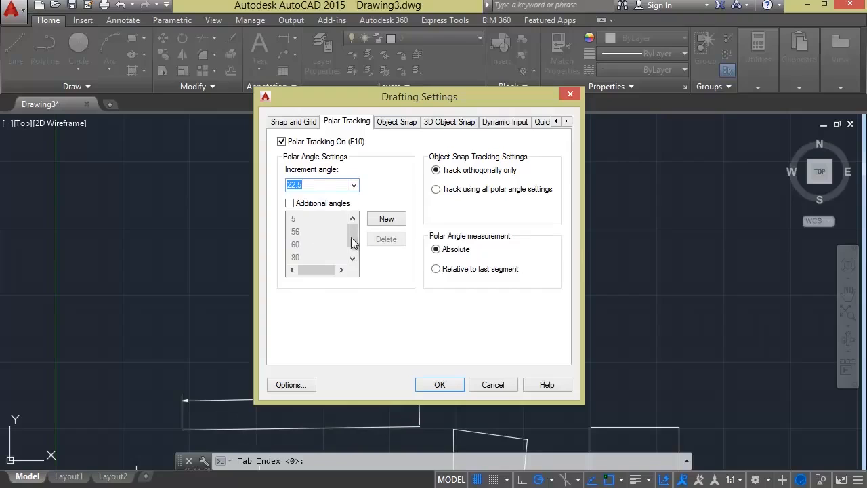
pyautogui.click(396, 220)
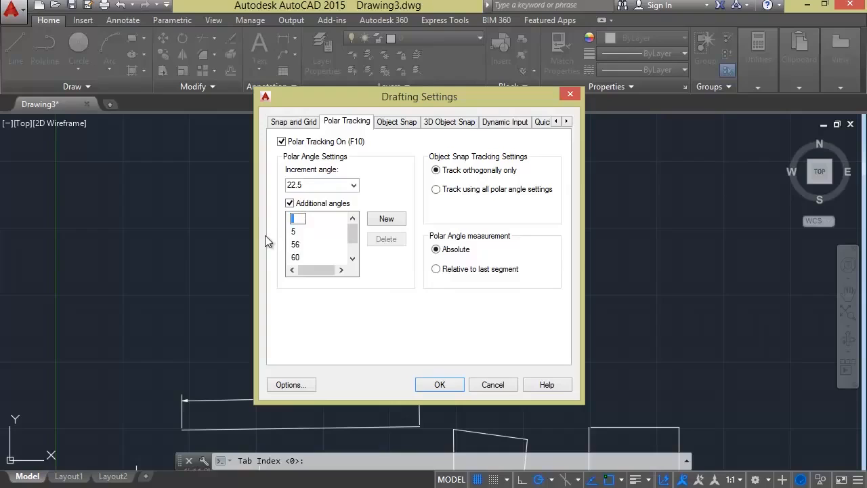
pyautogui.write('5')
pyautogui.press('Return')
pyautogui.click(297, 221)
pyautogui.scroll(-1, 298, 237)
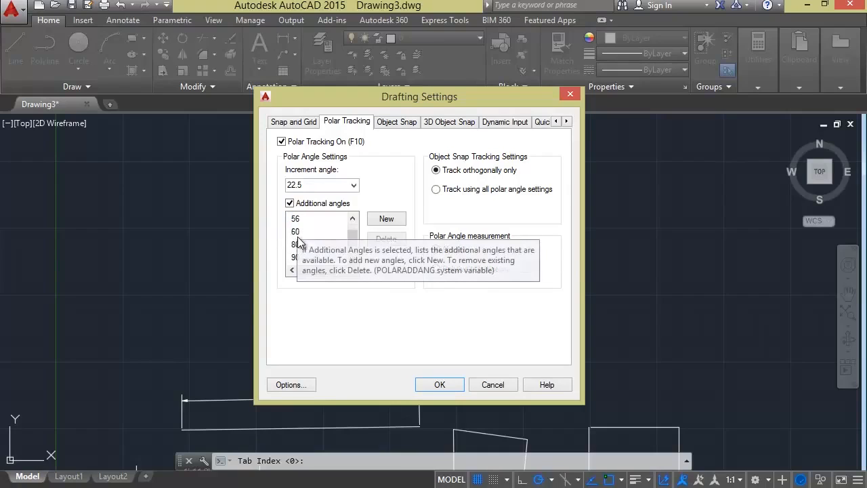
pyautogui.click(456, 387)
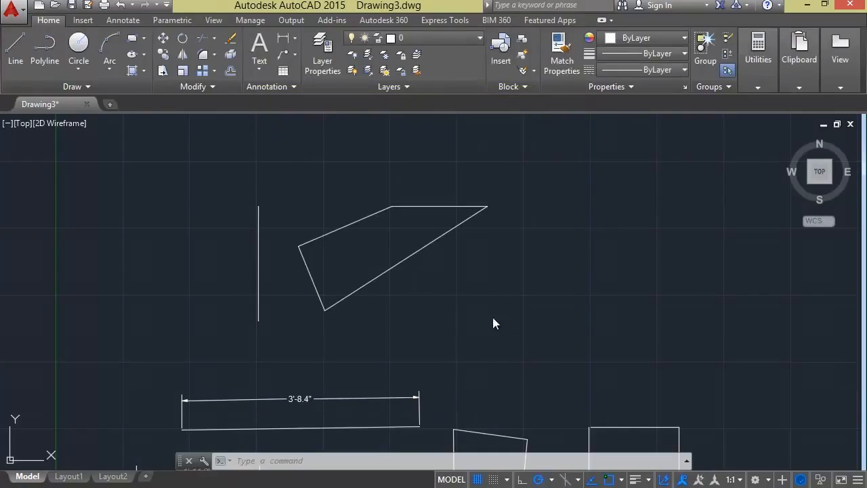
pyautogui.click(10, 48)
pyautogui.click(580, 298)
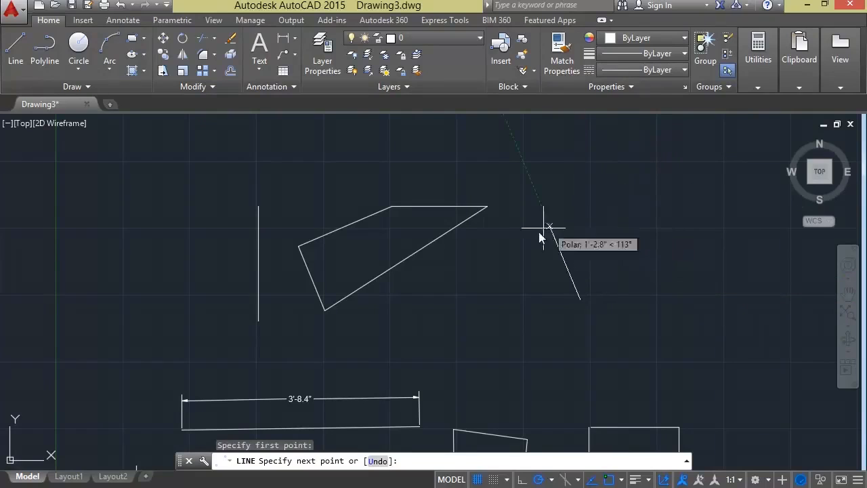
pyautogui.press('Escape')
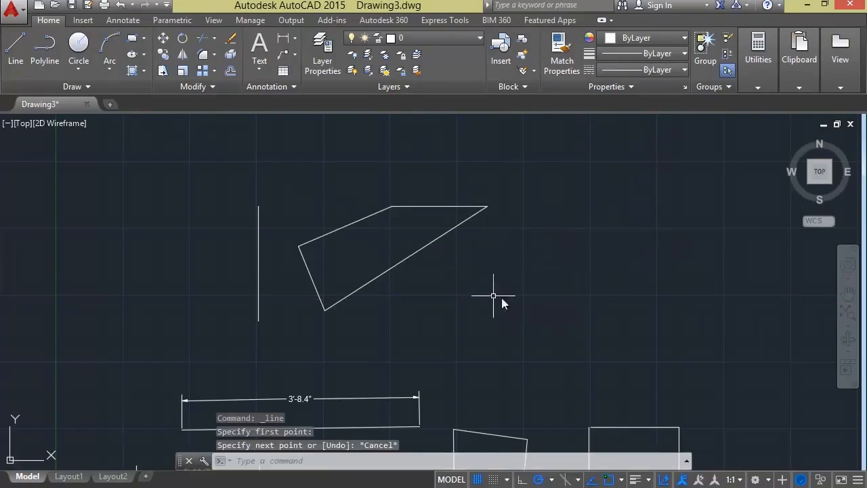
pyautogui.click(551, 481)
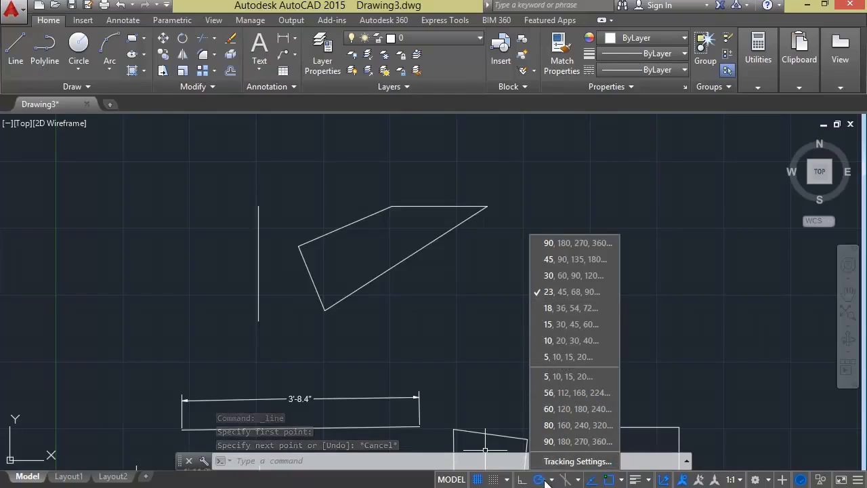
pyautogui.click(307, 375)
pyautogui.click(292, 364)
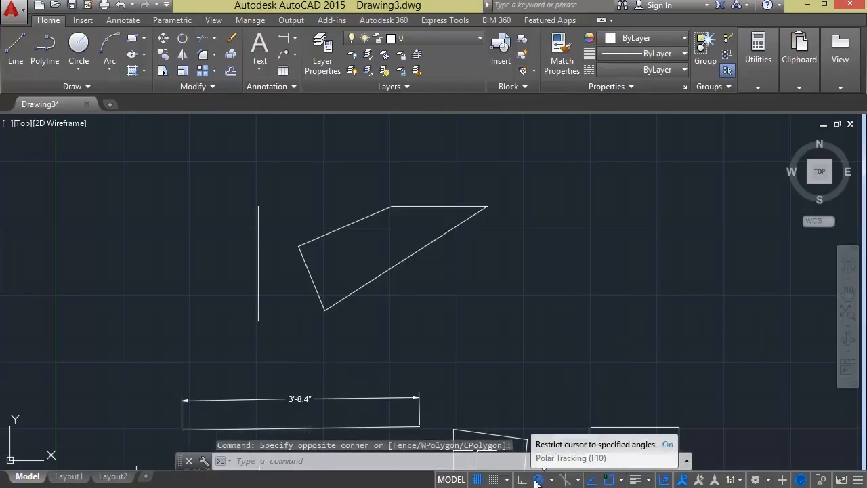